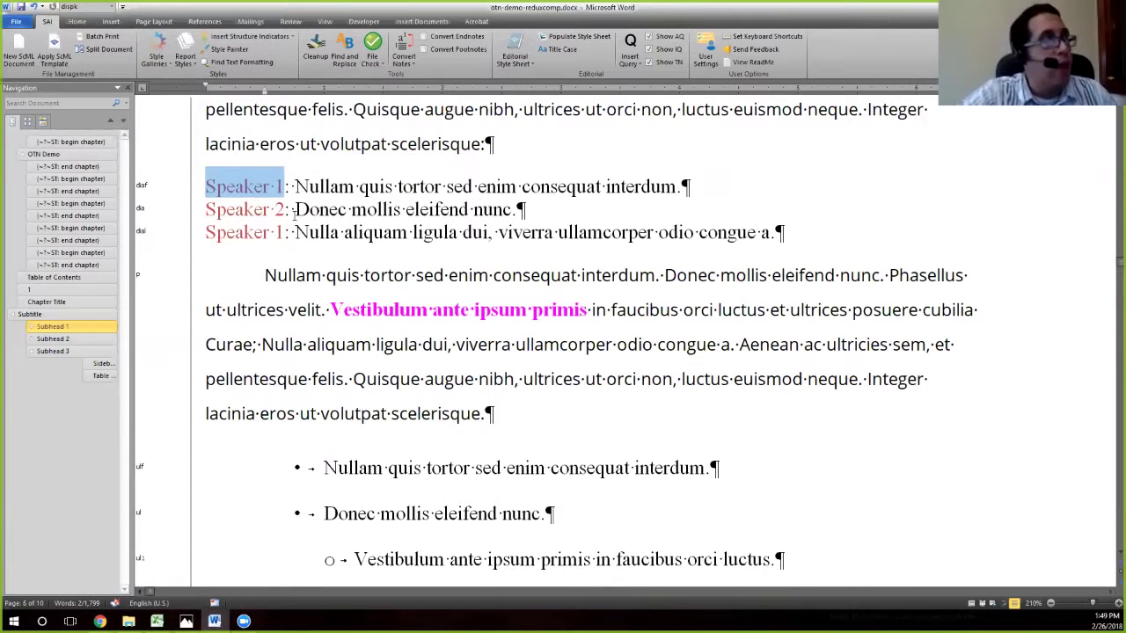
- Review the styled text down to the figure under Subhead 2, and mark the ScML character styles question done in Chrome's Composition QC checklist
scroll(279, 225, down, 3)
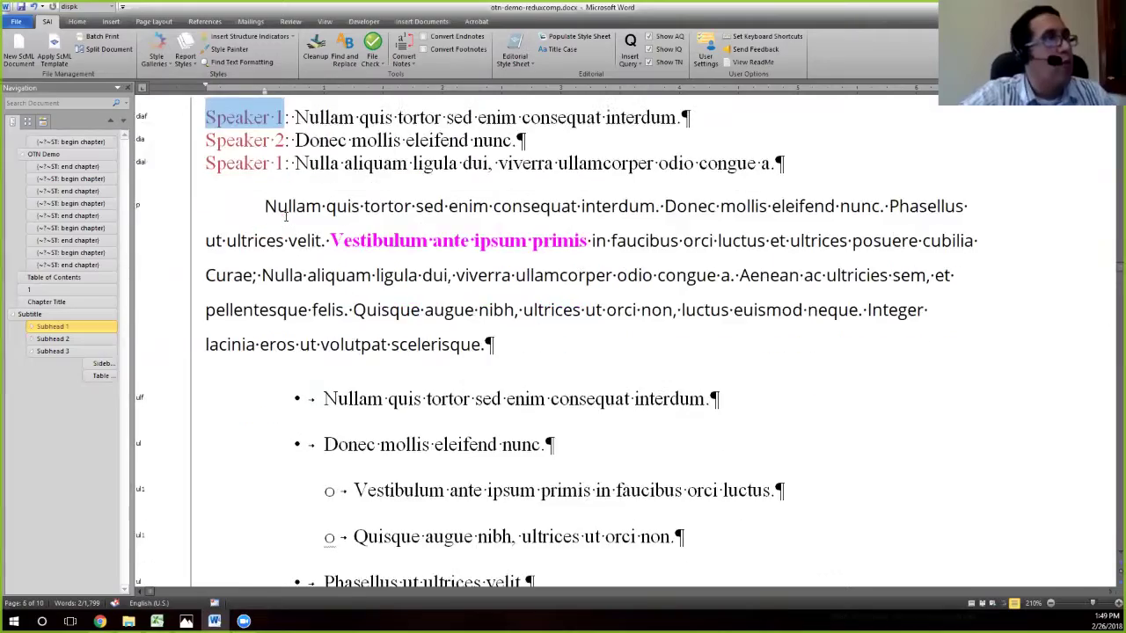
scroll(280, 228, down, 10)
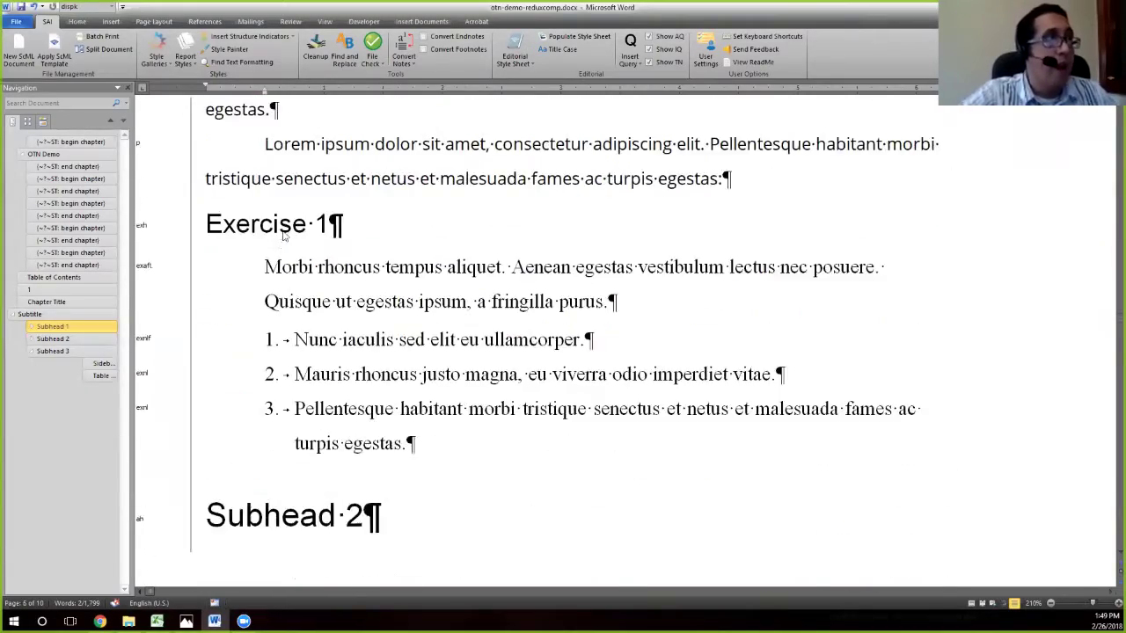
scroll(282, 245, down, 12)
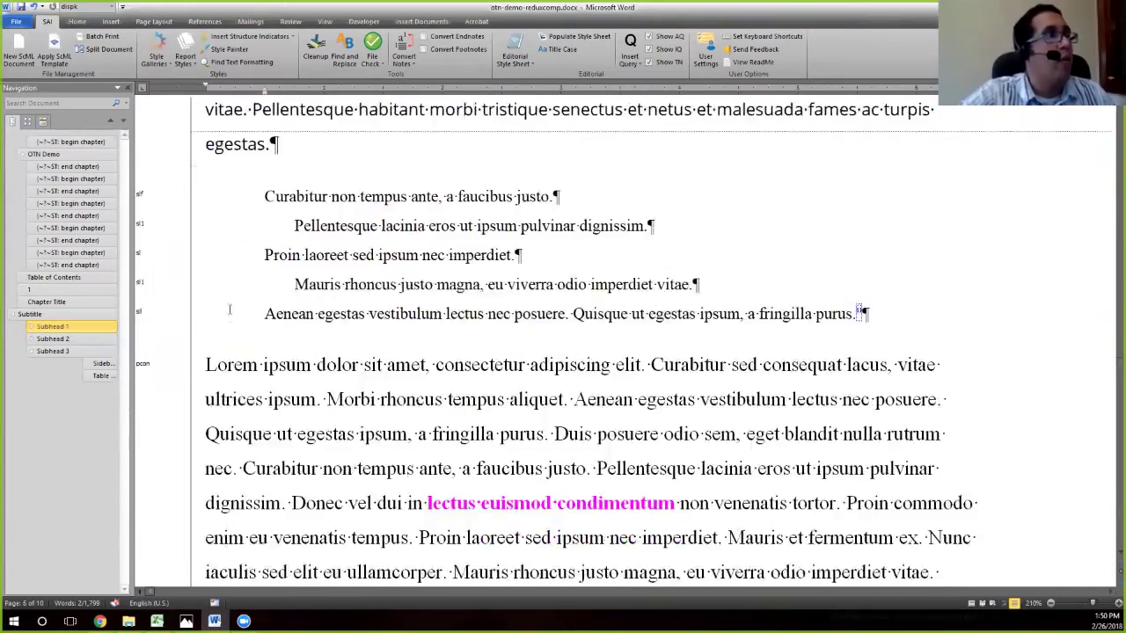
scroll(208, 294, down, 3)
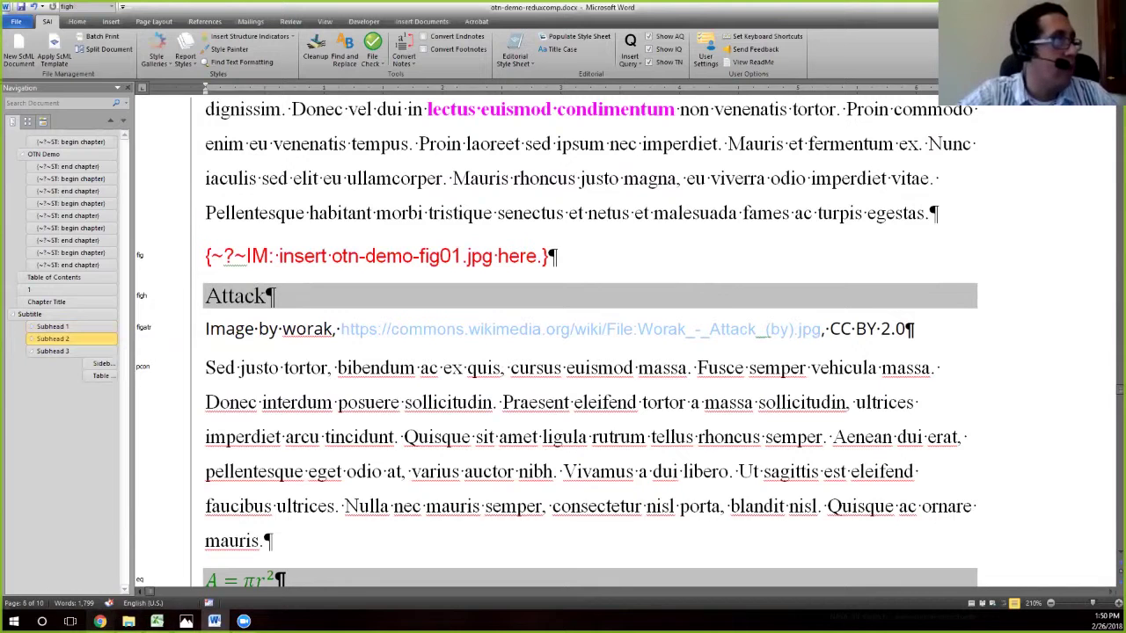
mouse_move(99, 621)
click(182, 589)
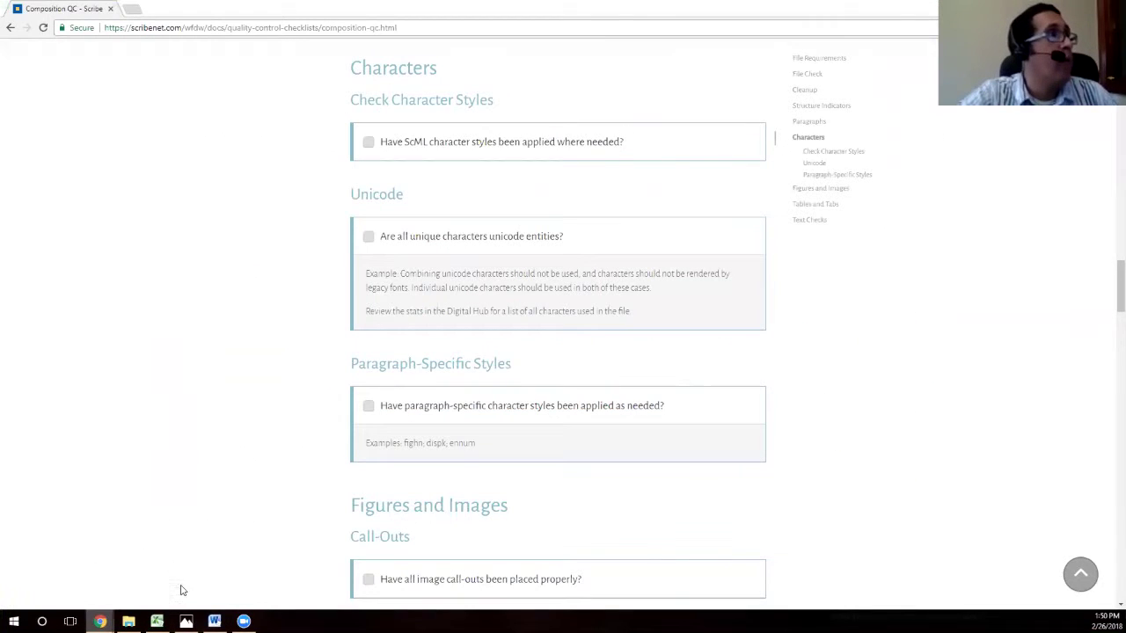
click(368, 143)
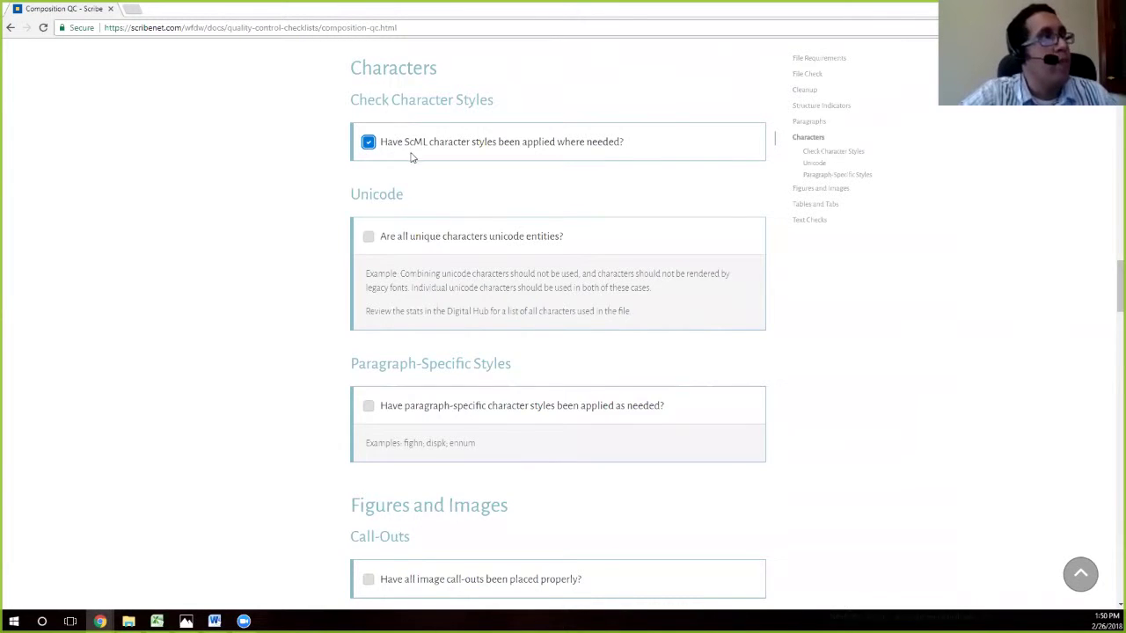
- Look over the figure call-out text in the Word document and mark "Are all unique characters unicode entities?" done in the Chrome checklist
scroll(412, 156, down, 1)
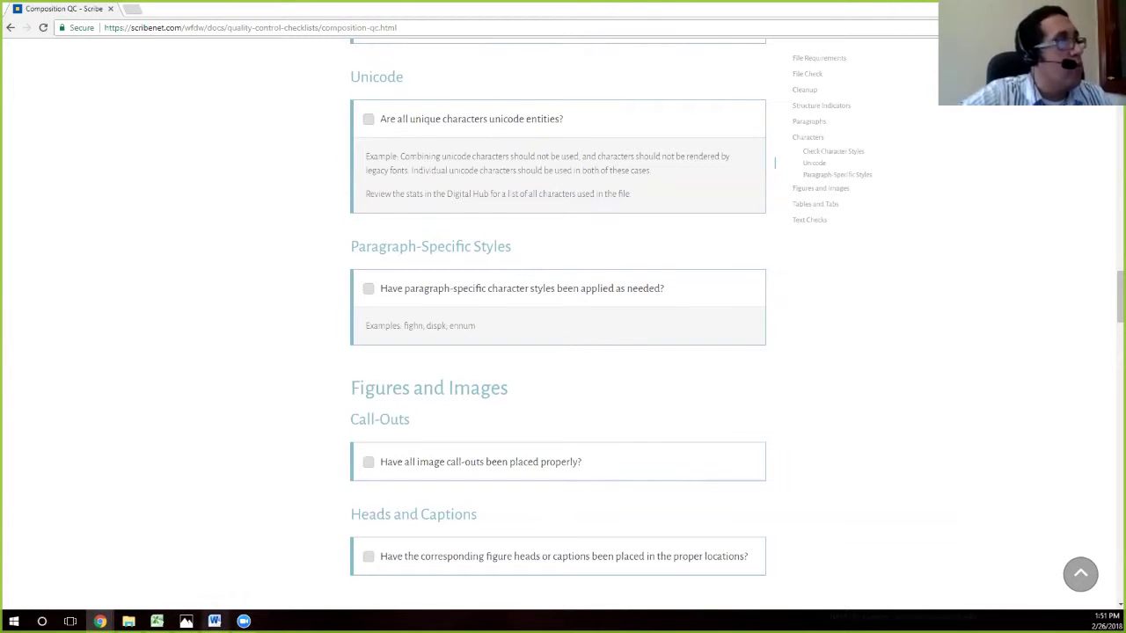
key(alt+Tab)
scroll(430, 313, down, 1)
scroll(430, 312, up, 3)
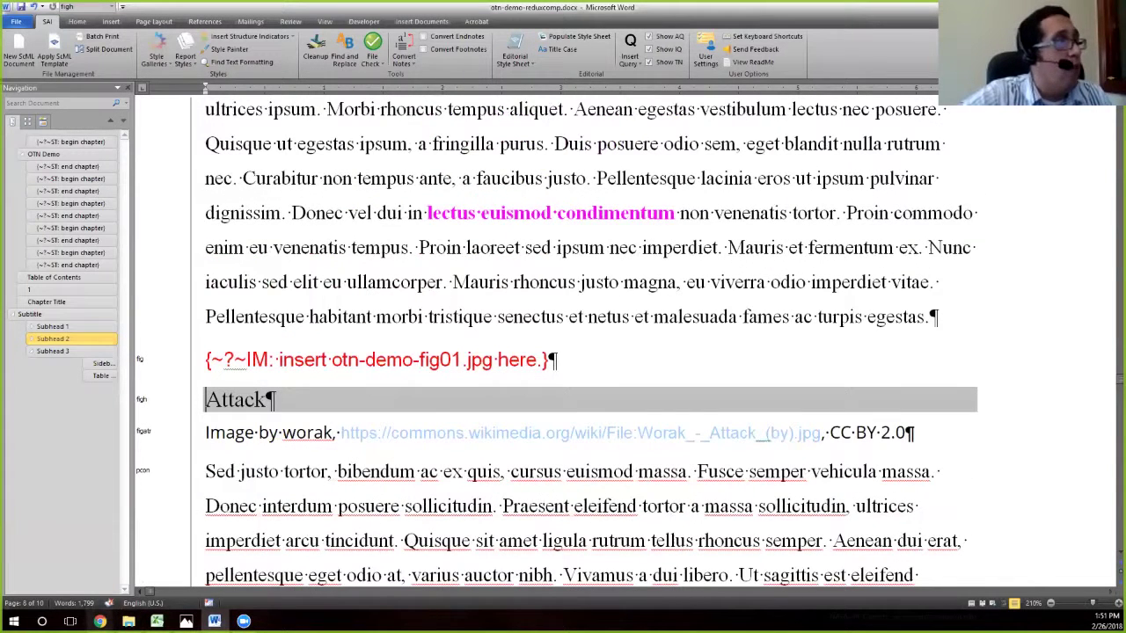
mouse_move(129, 620)
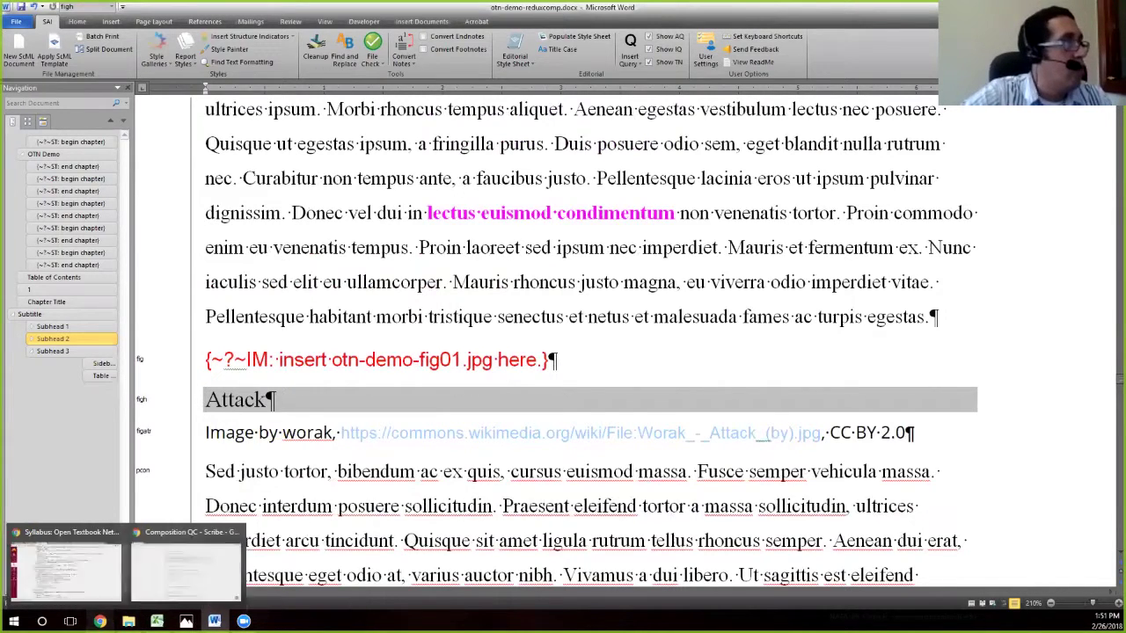
click(185, 568)
click(368, 119)
- Review the Paragraph-Specific Styles examples and mark "Have paragraph-specific character styles been applied as needed?" done
scroll(618, 292, down, 1)
scroll(618, 292, down, 1)
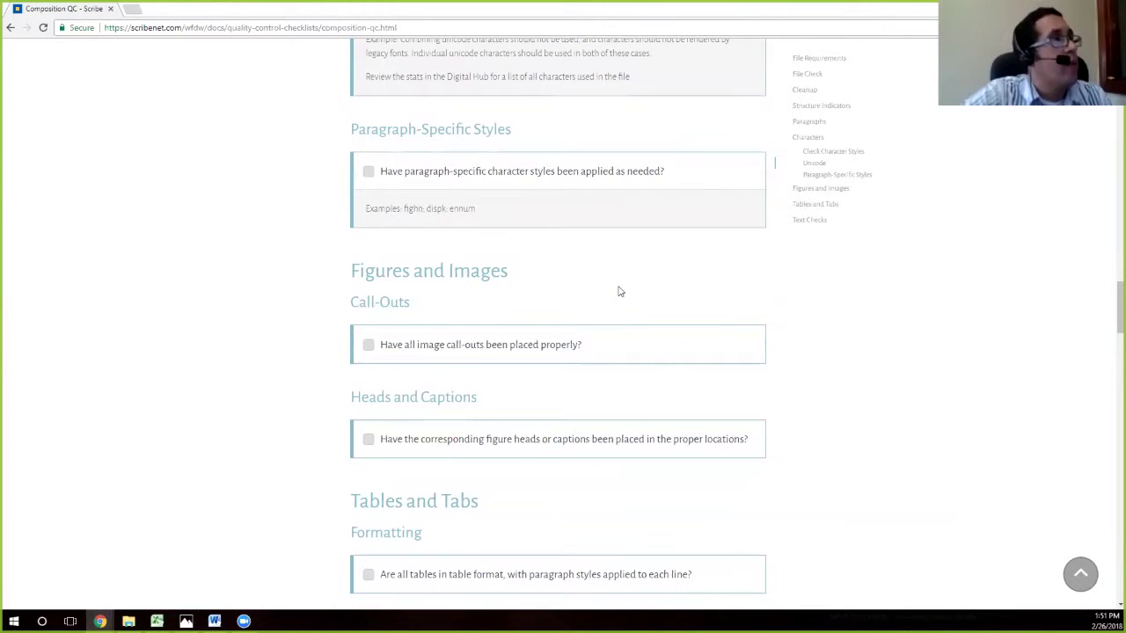
drag(403, 209, 423, 209)
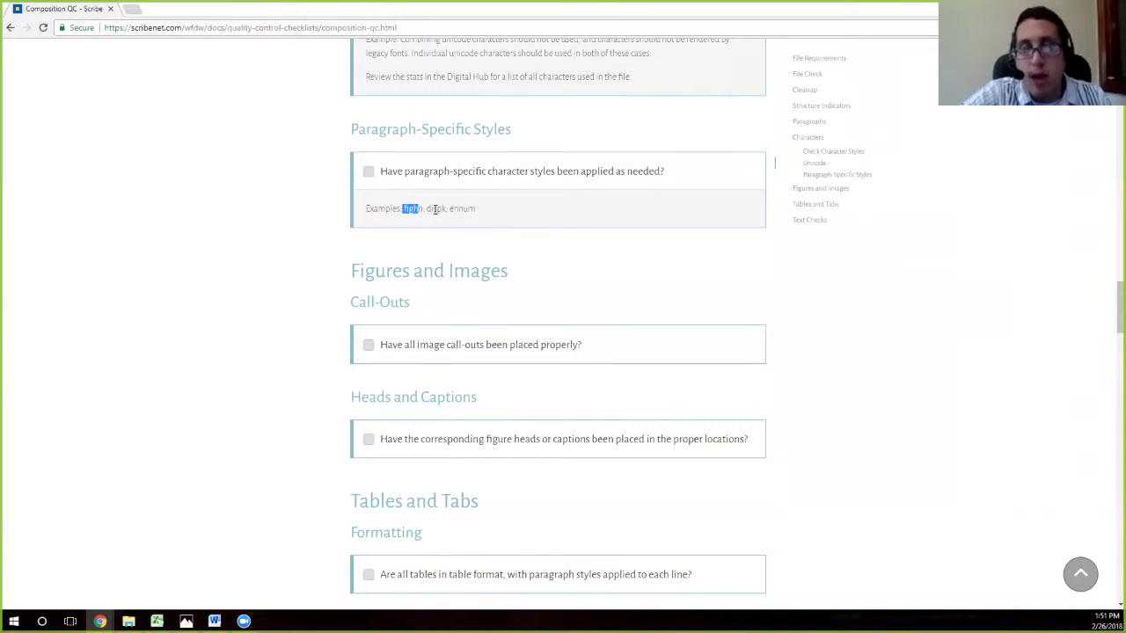
scroll(428, 226, up, 1)
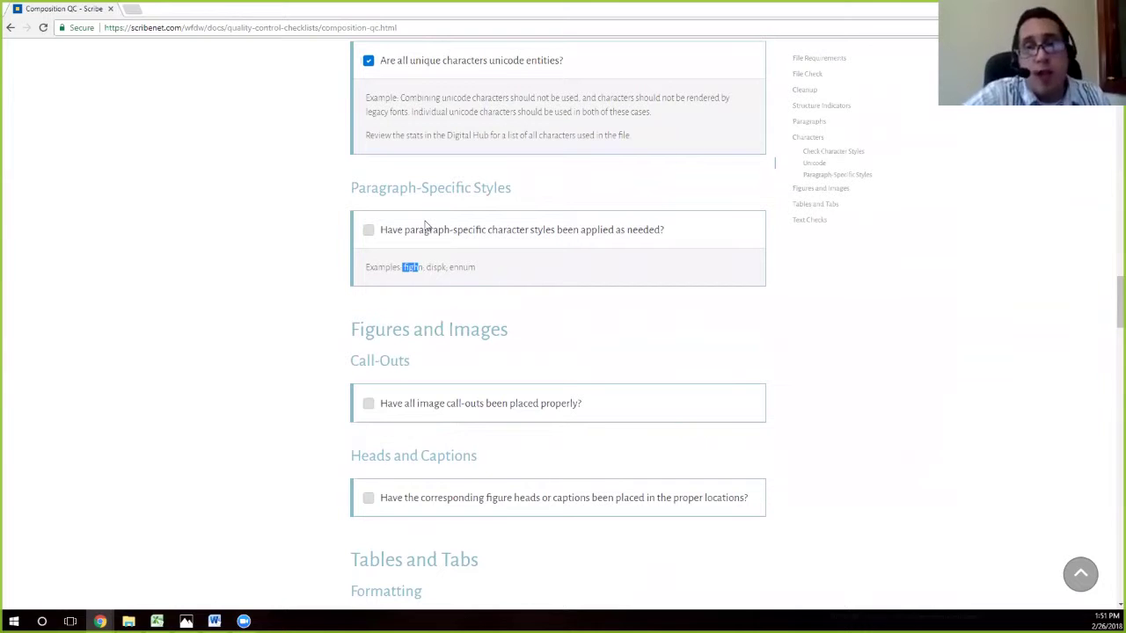
scroll(432, 224, up, 4)
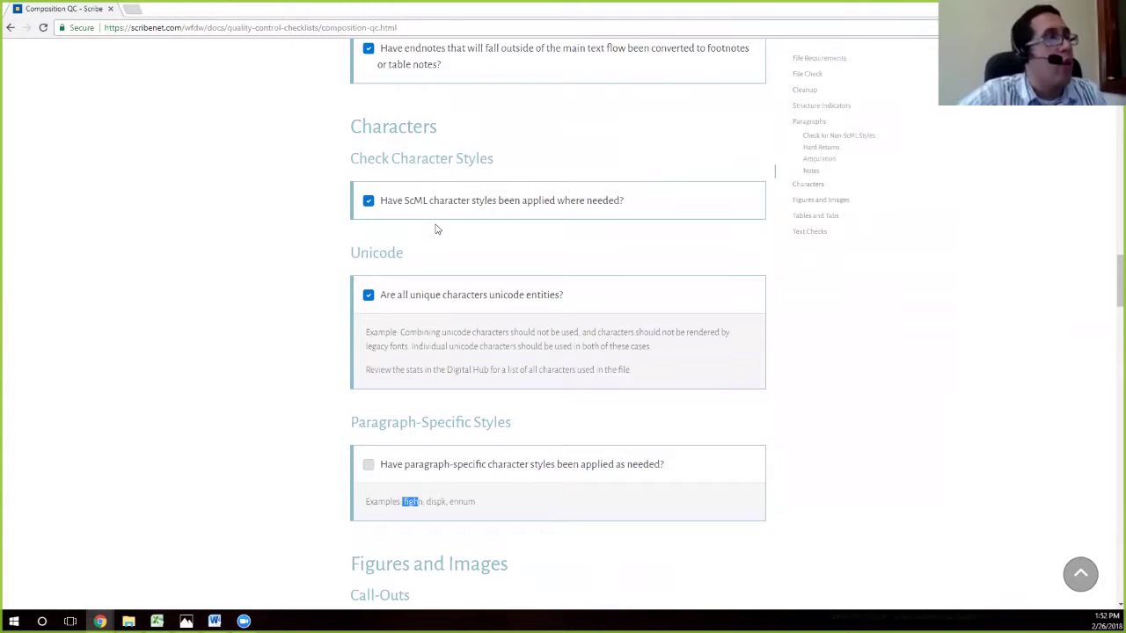
scroll(437, 228, down, 2)
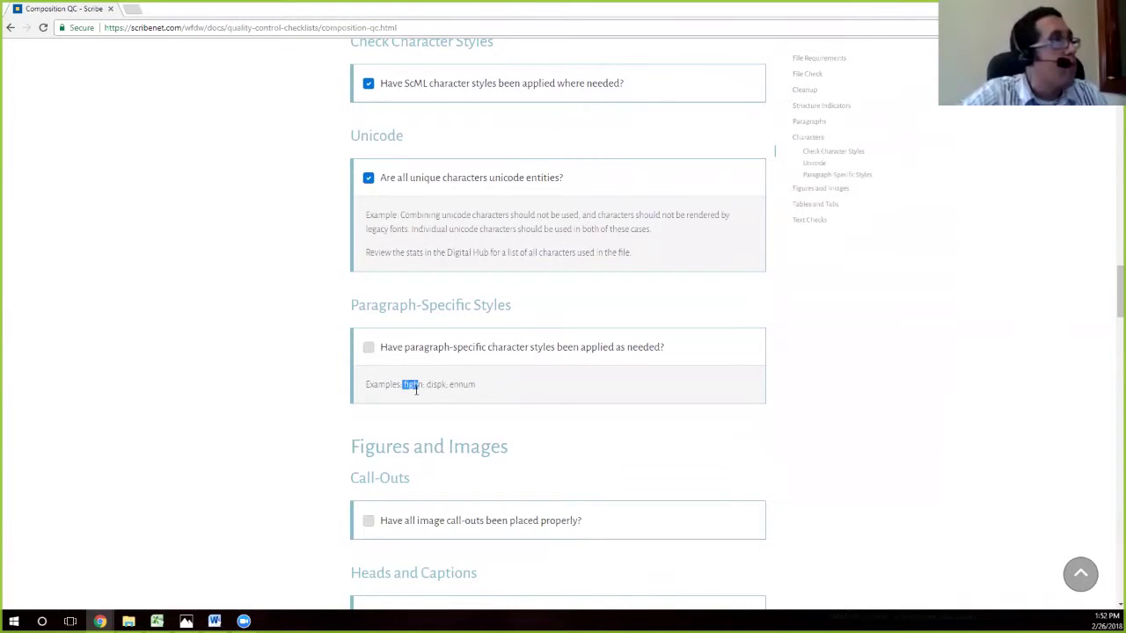
scroll(378, 334, down, 1)
click(367, 291)
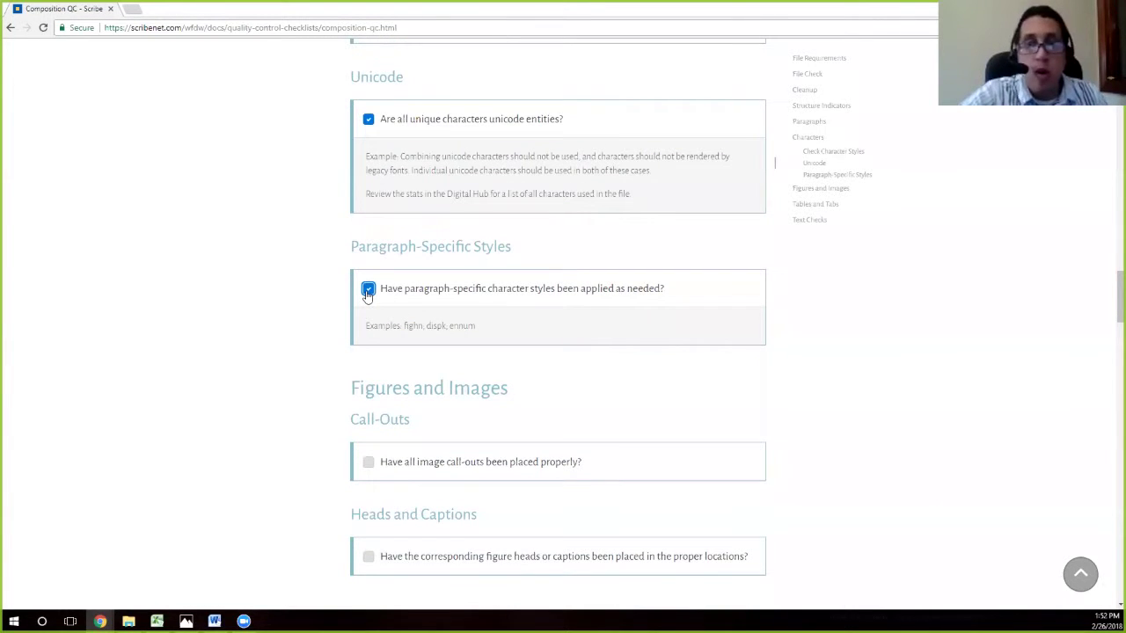
- Read the Figures and Images checks, switch to Word and place the cursor in the "Also available by Scribe" heading
scroll(536, 360, down, 1)
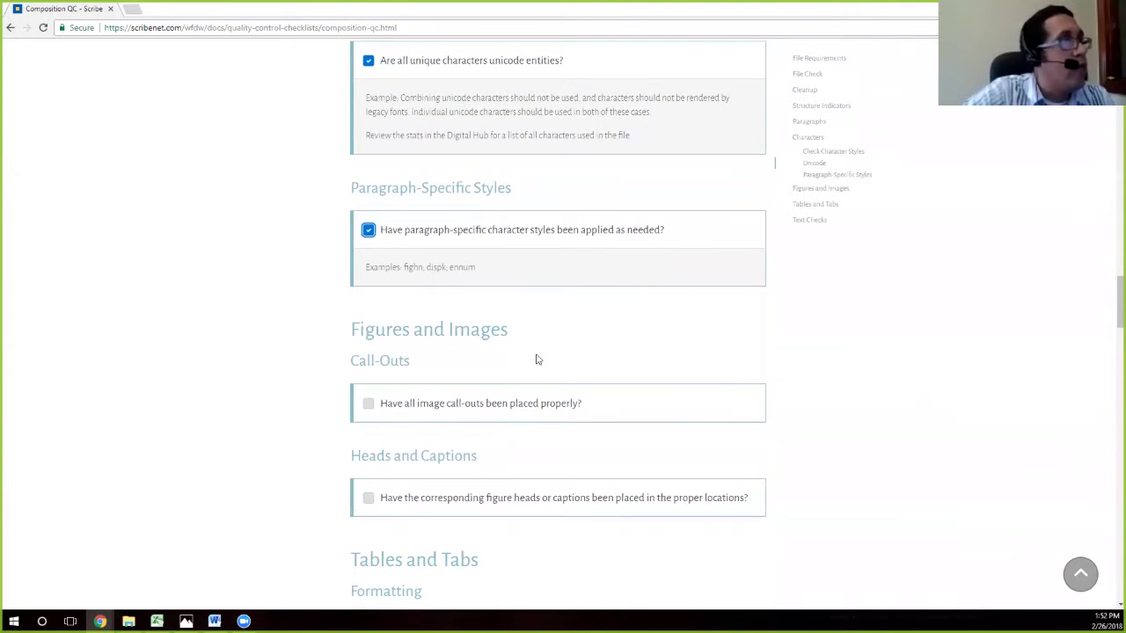
scroll(538, 359, down, 2)
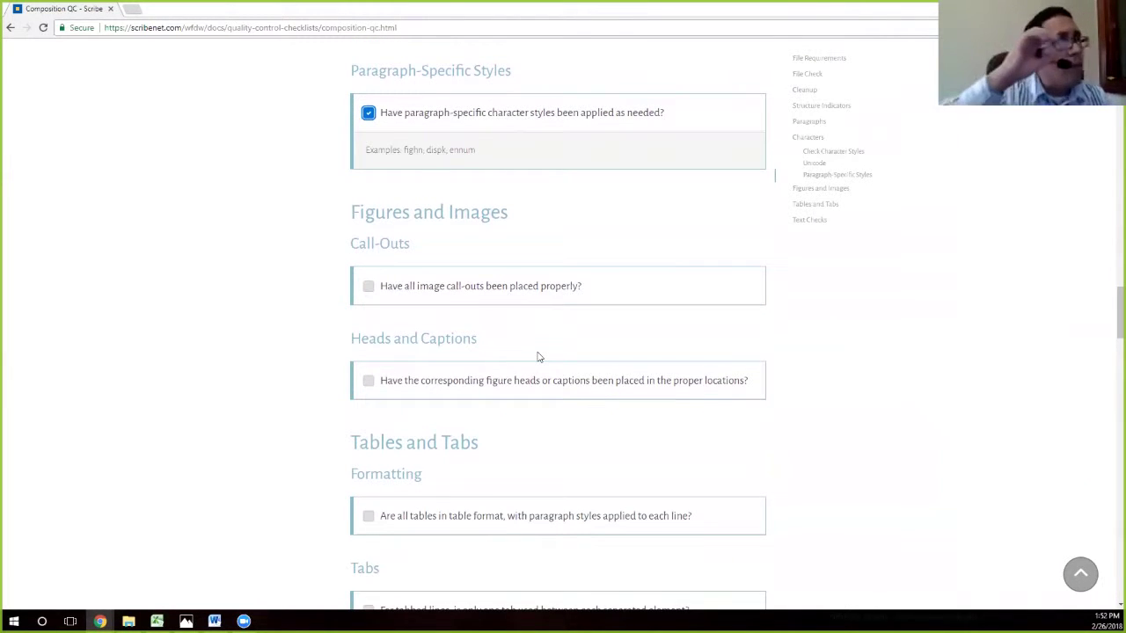
scroll(546, 359, down, 1)
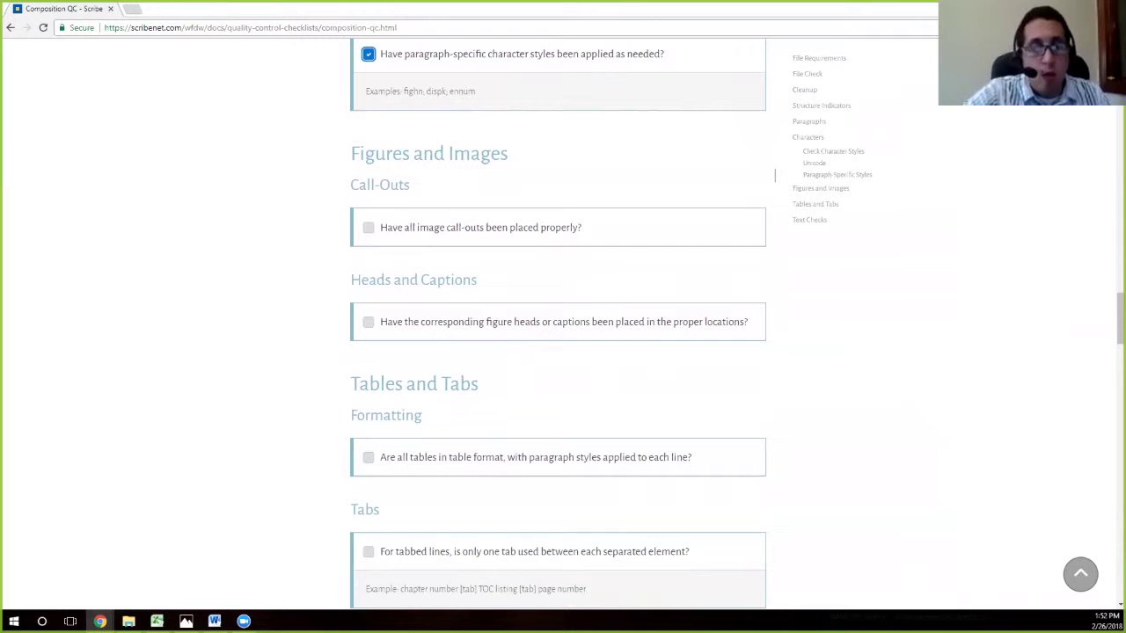
key(alt+Tab)
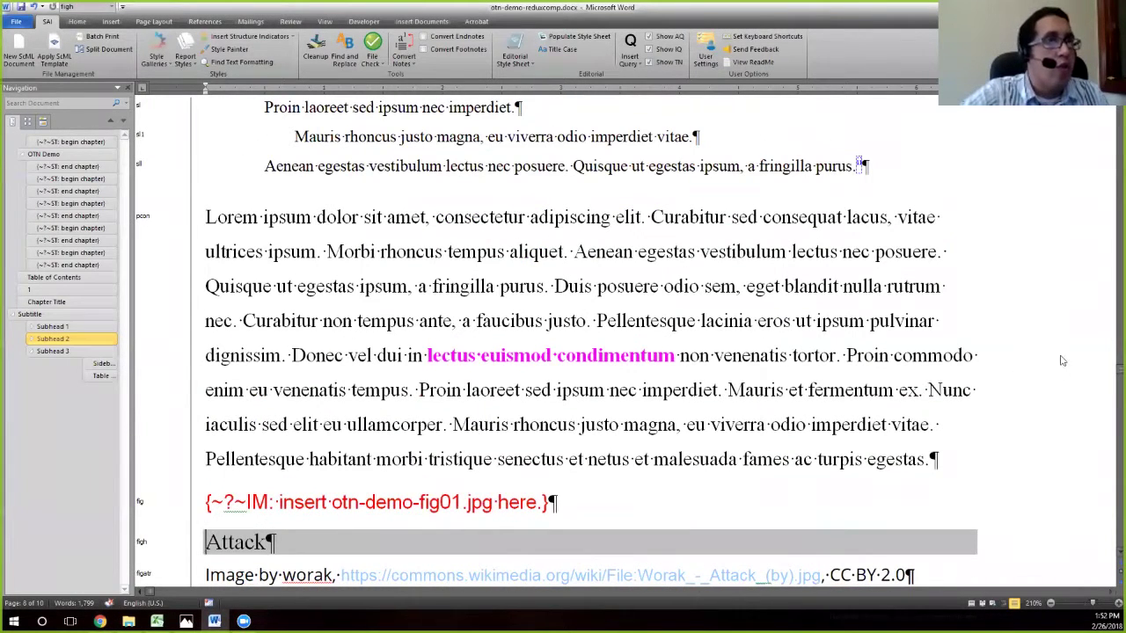
scroll(284, 157, up, 15)
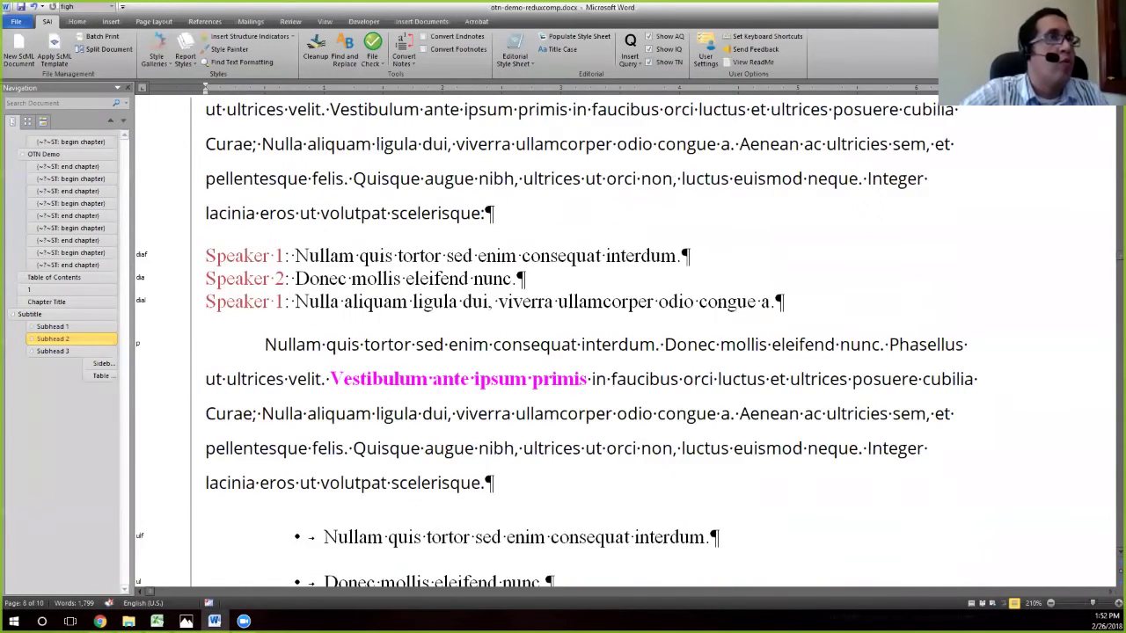
scroll(284, 156, up, 10)
click(349, 217)
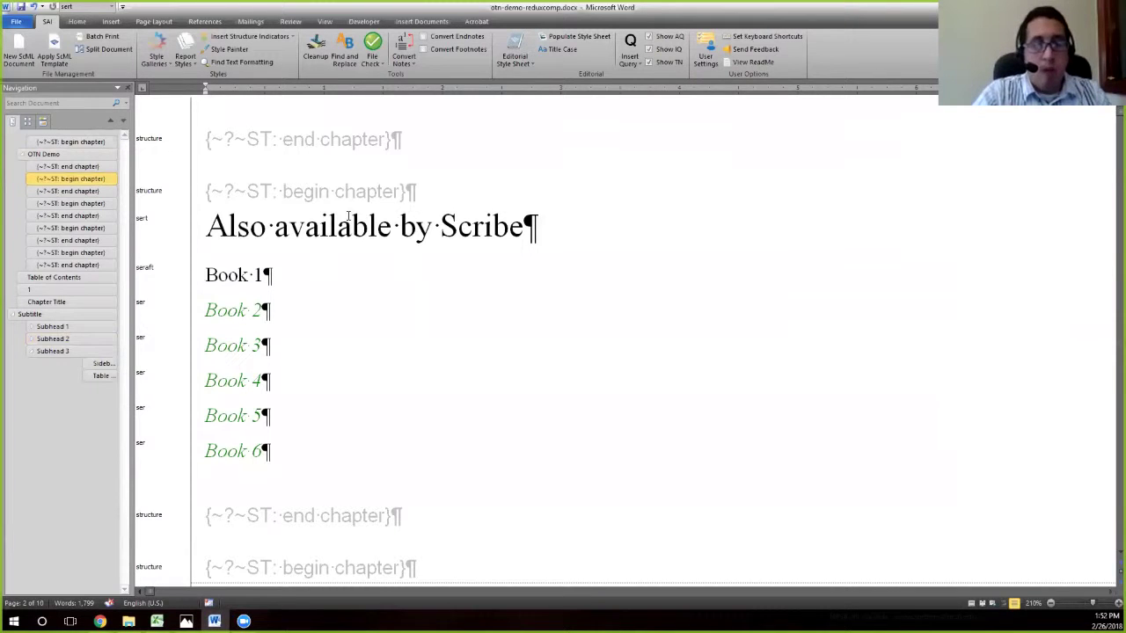
- Search the document for "~IM" and go through the image call-outs to check their placement
key(ctrl+h)
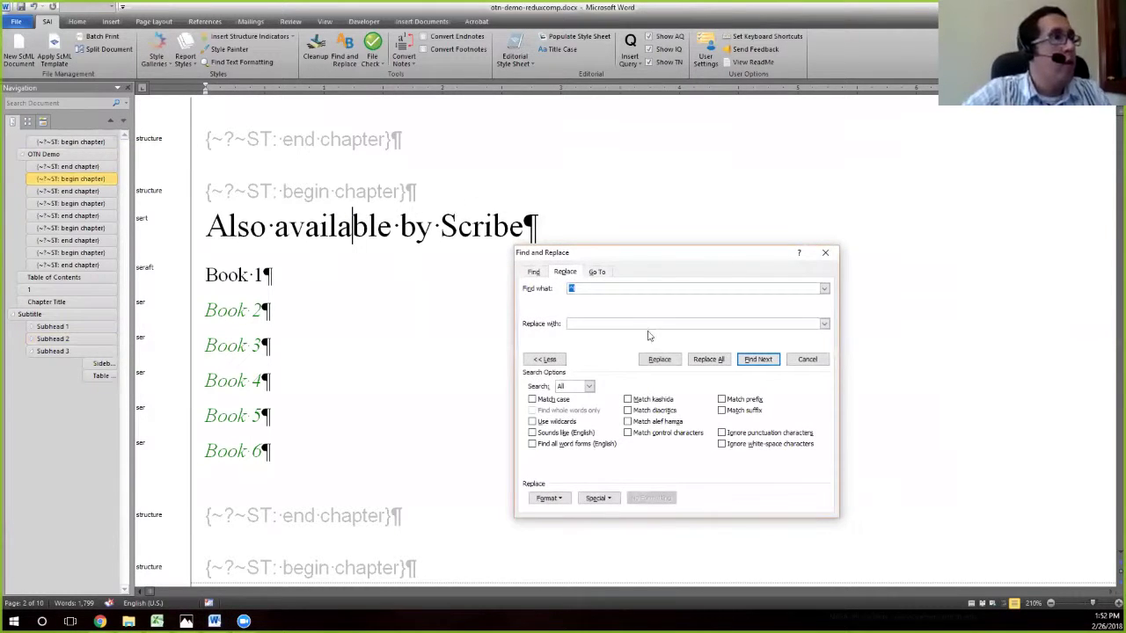
click(532, 272)
key(BackSpace)
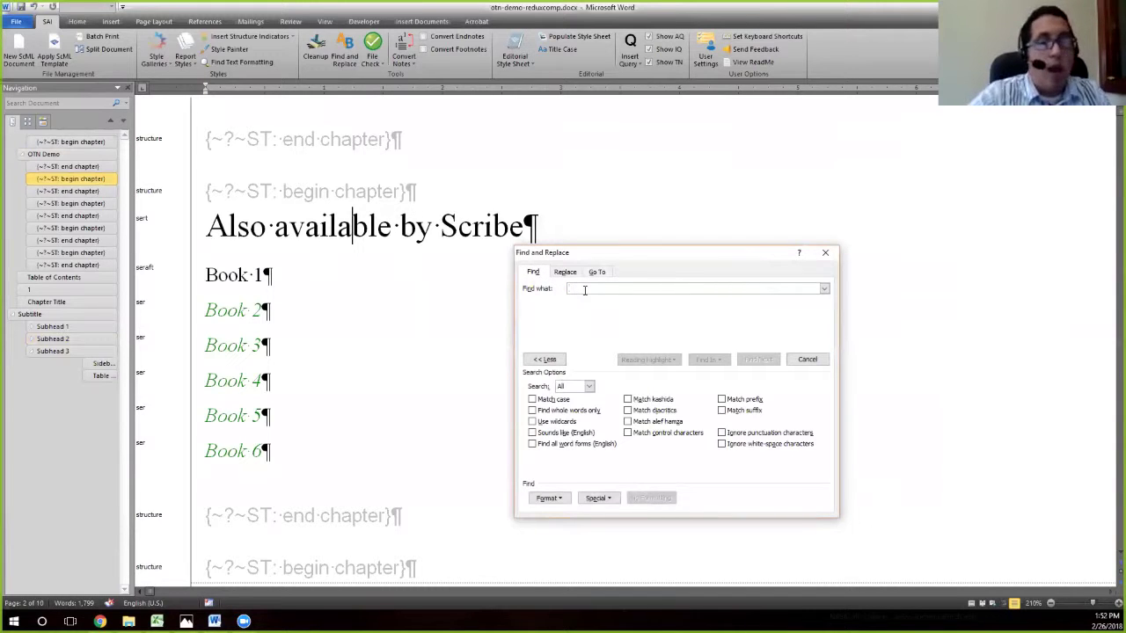
text(~)
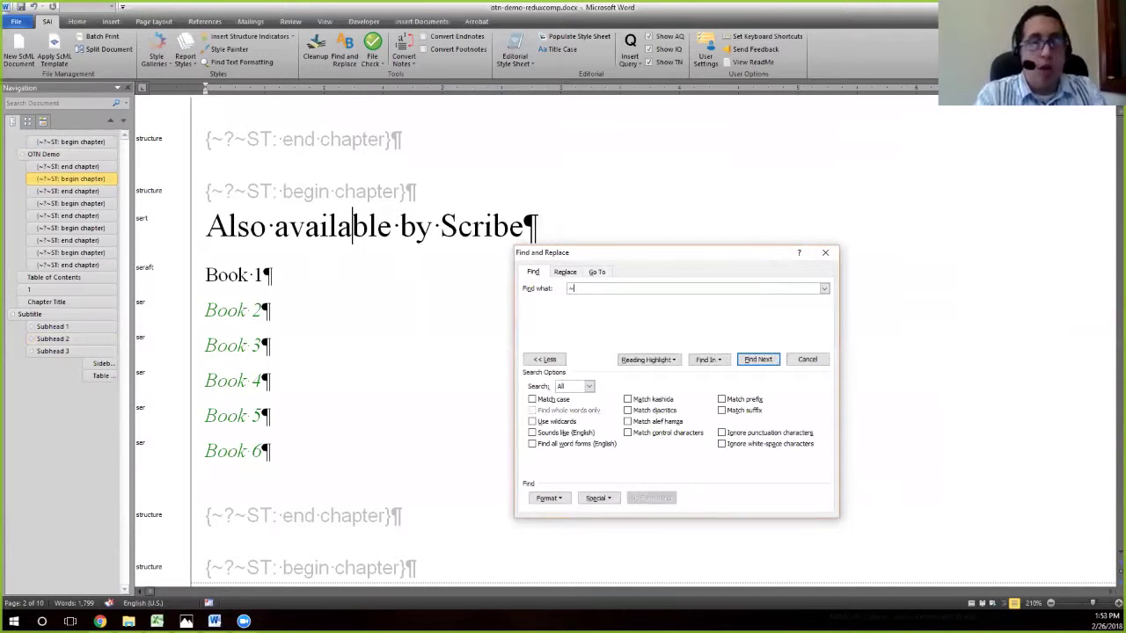
text(IM)
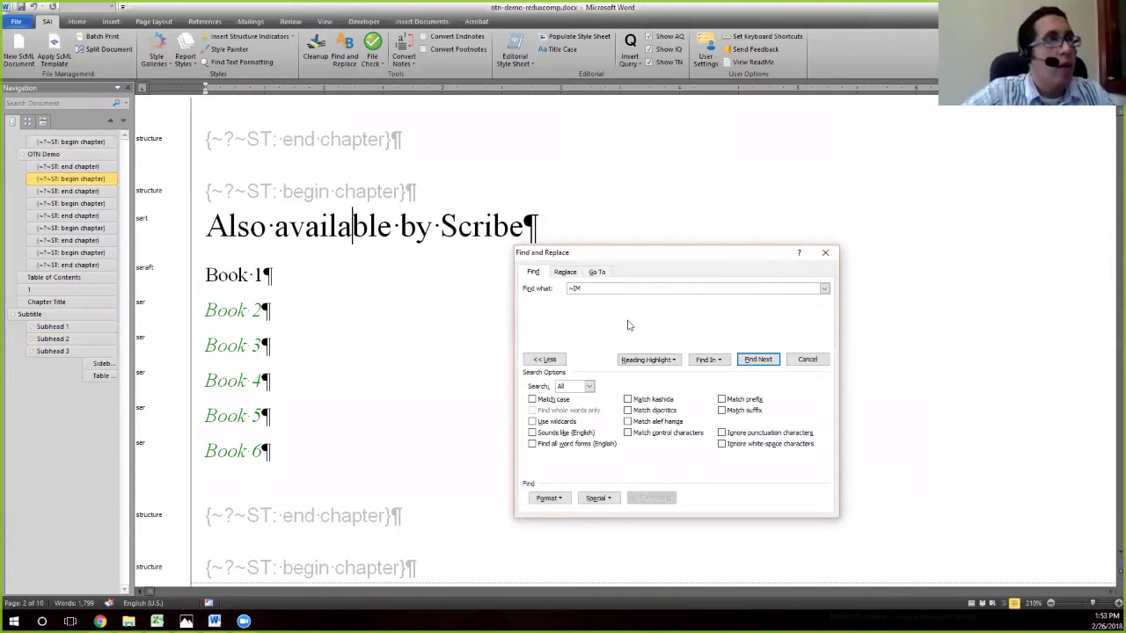
key(Return)
key(Return)
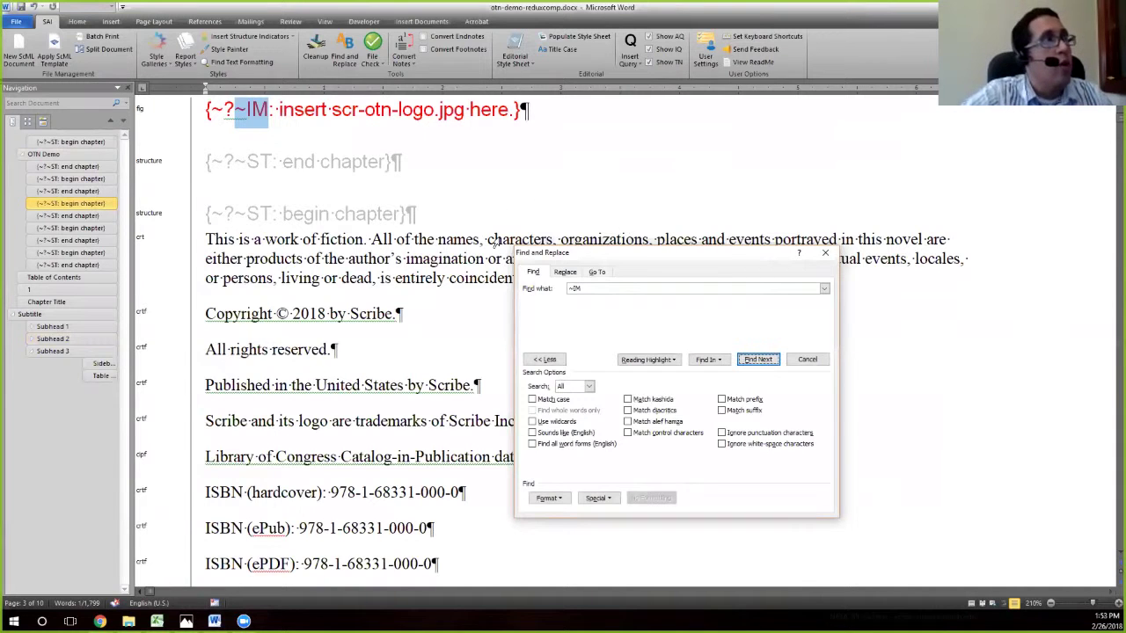
scroll(501, 243, up, 2)
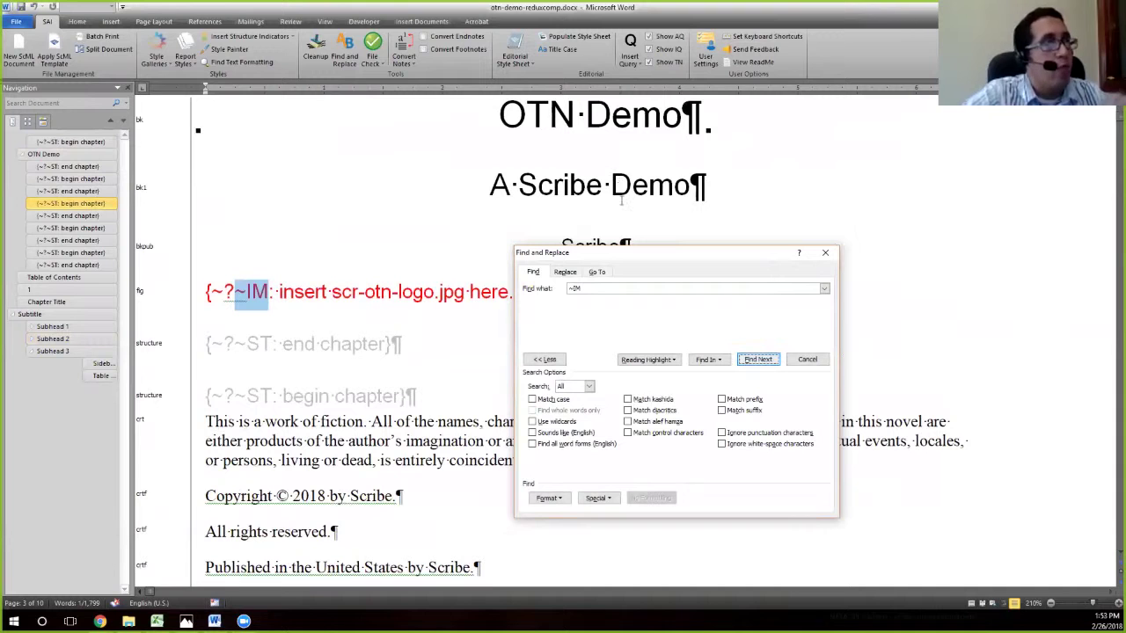
key(Return)
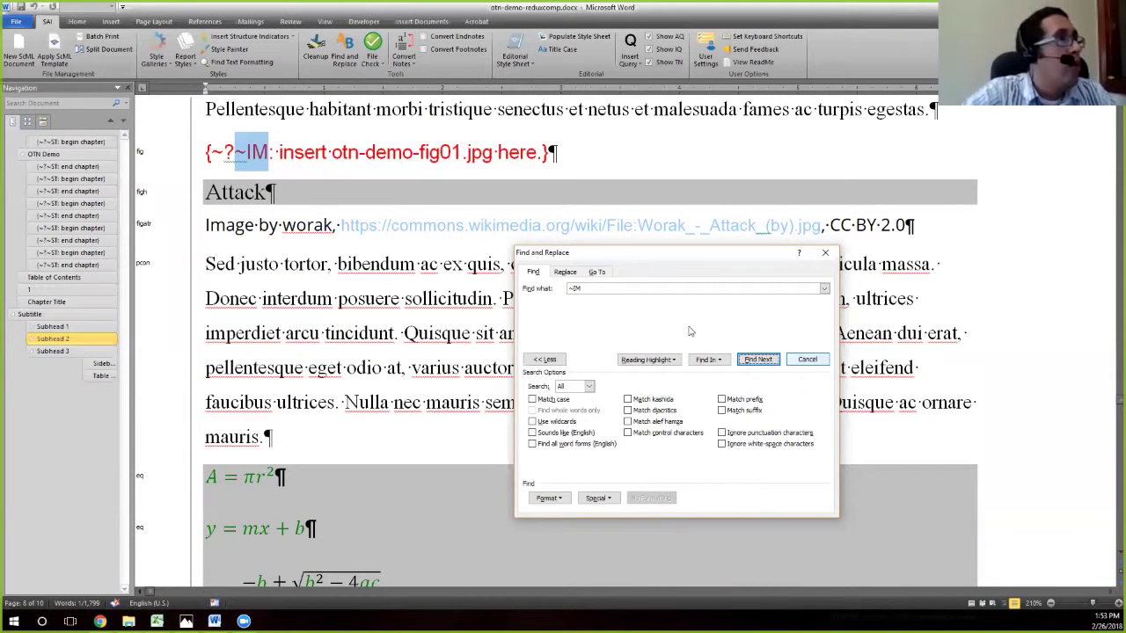
key(Escape)
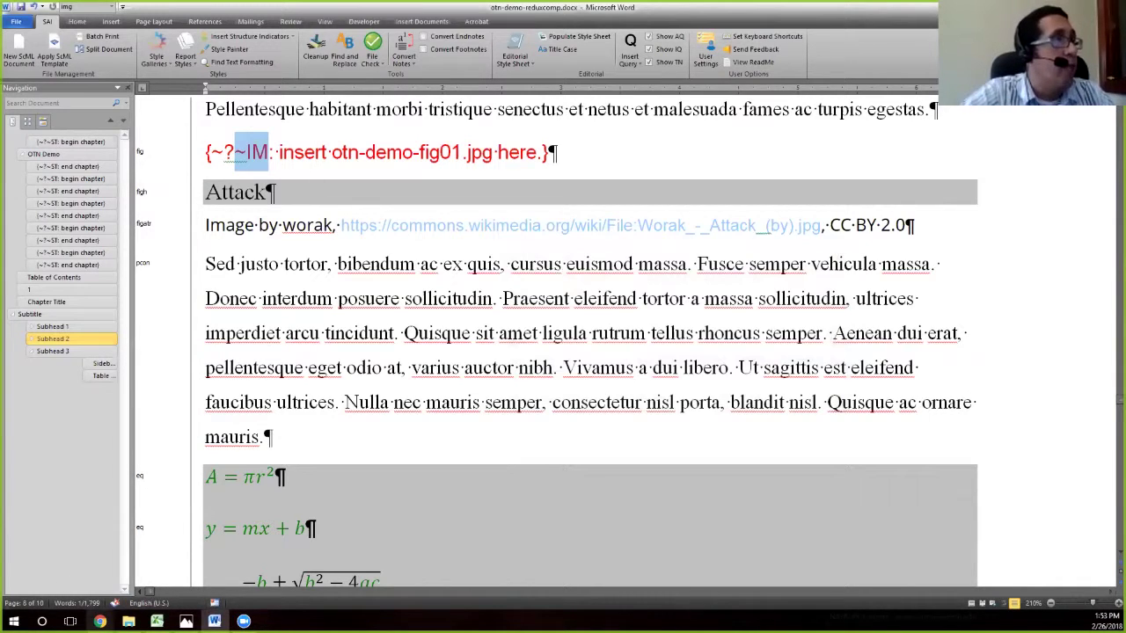
- Switch to the Composition QC checklist in Chrome and mark "Have all image call-outs been placed properly?" done
mouse_move(99, 621)
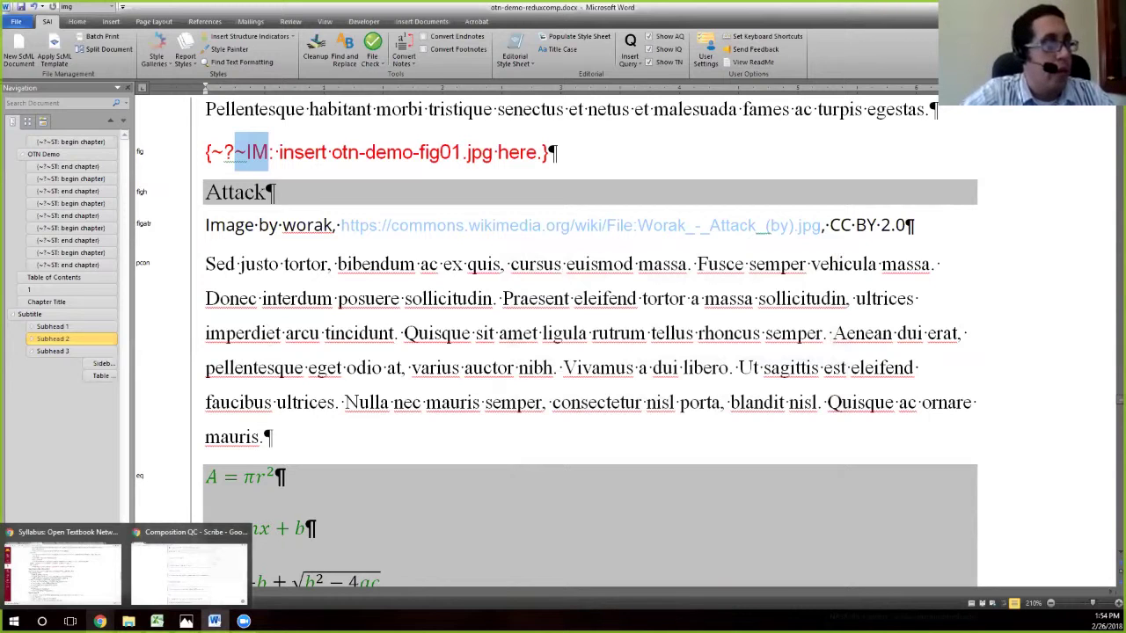
click(189, 572)
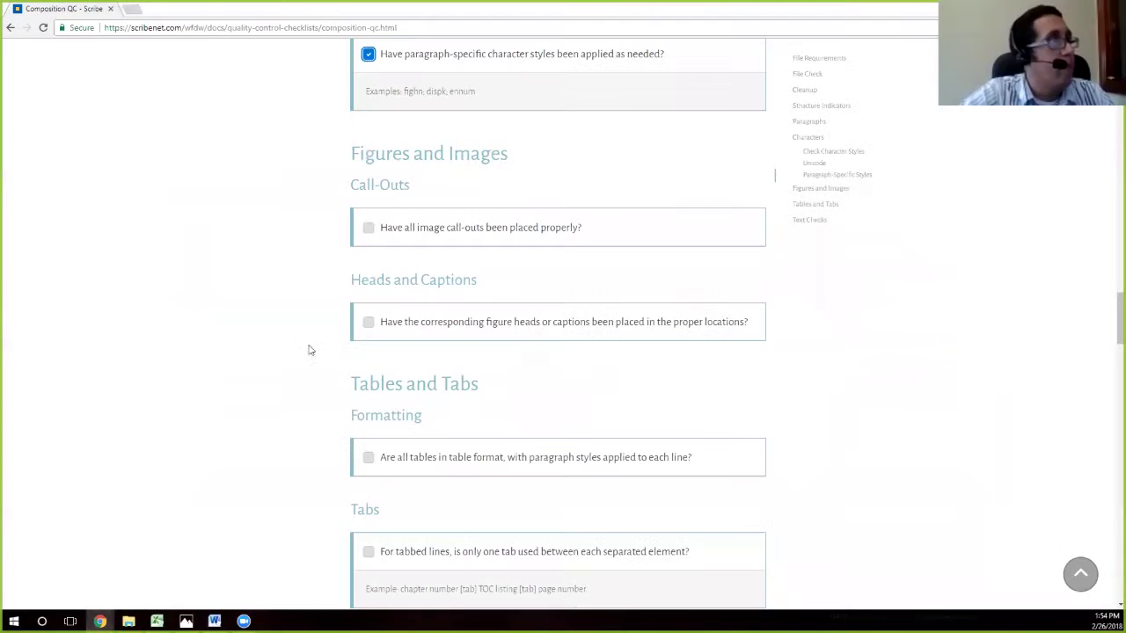
click(367, 228)
- Switch to Word and select the figure head "Attack" beneath the otn-demo-fig01.jpg call-out to check its location and style
scroll(485, 269, down, 1)
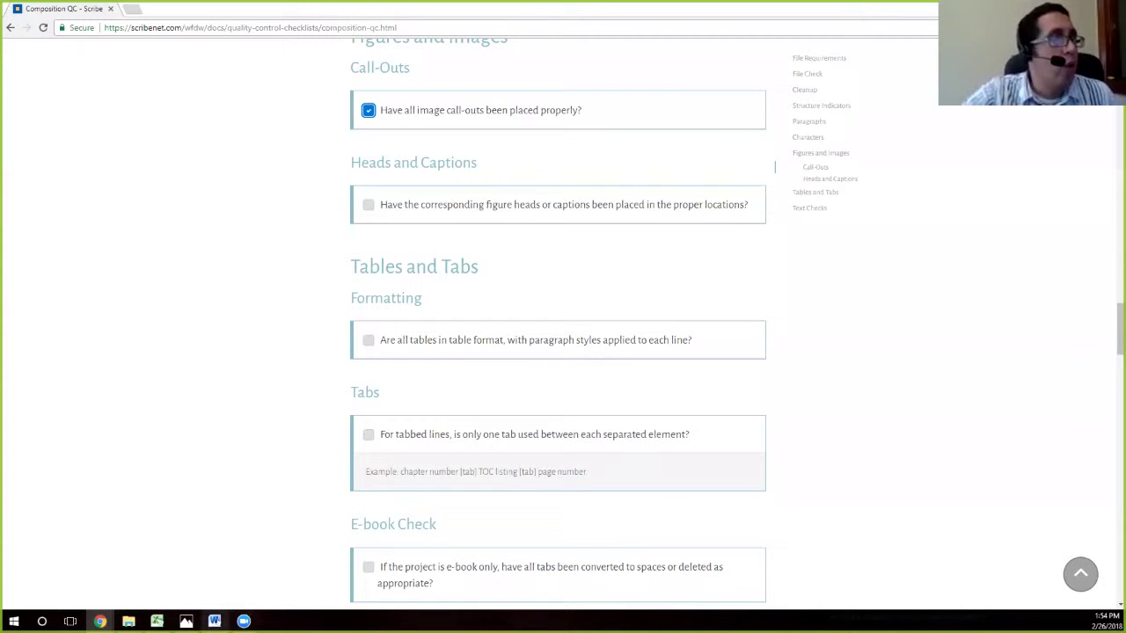
click(213, 621)
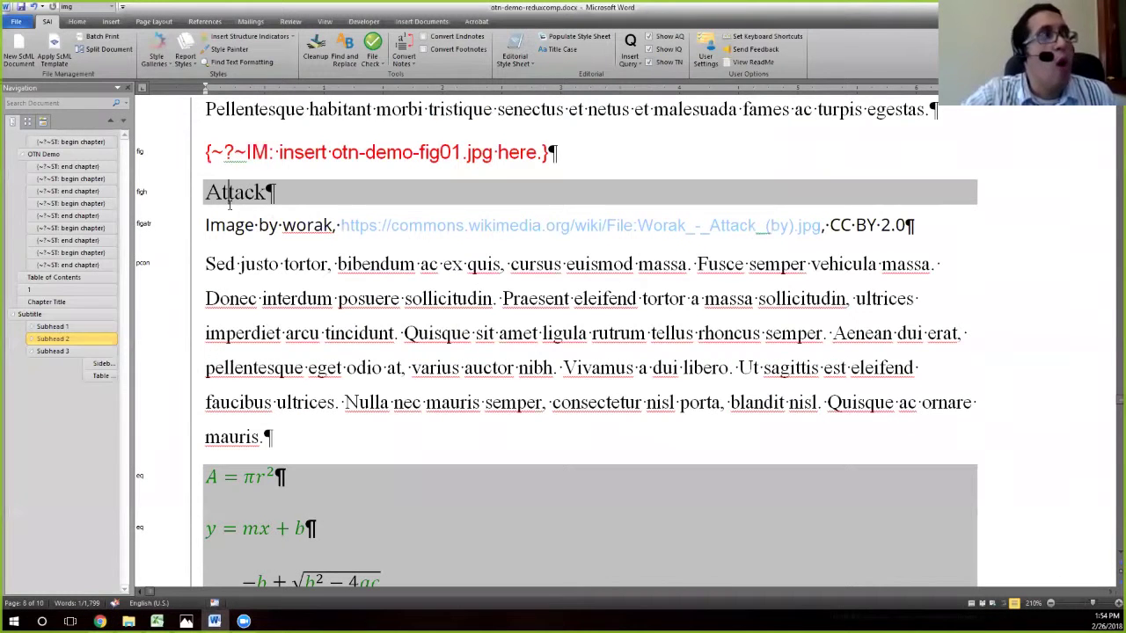
key(Home)
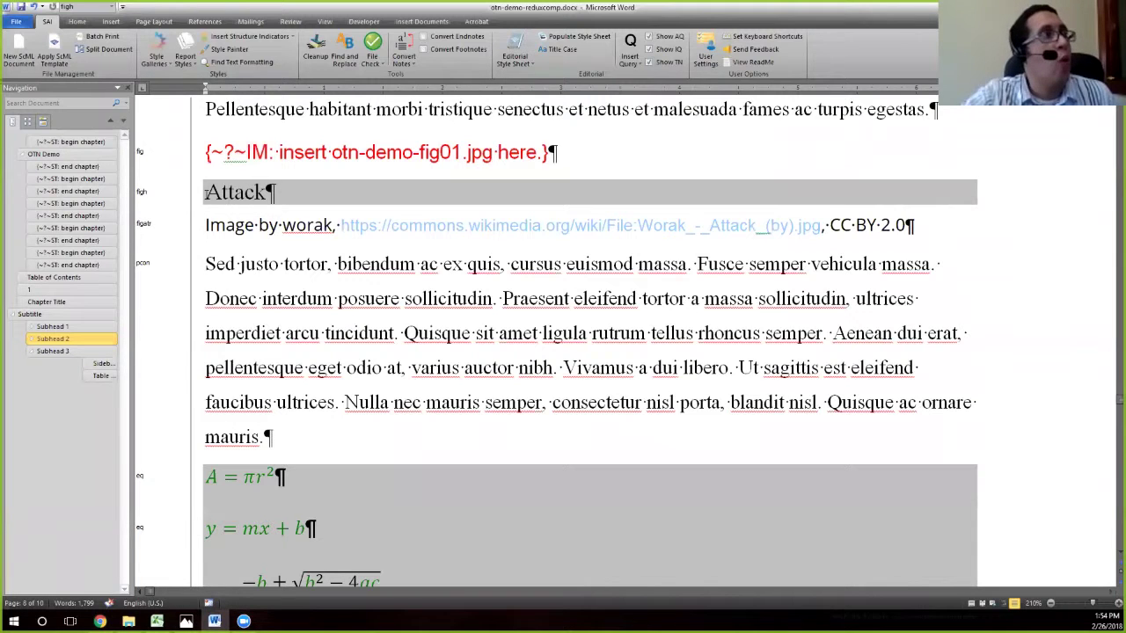
key(shift+End)
mouse_move(304, 167)
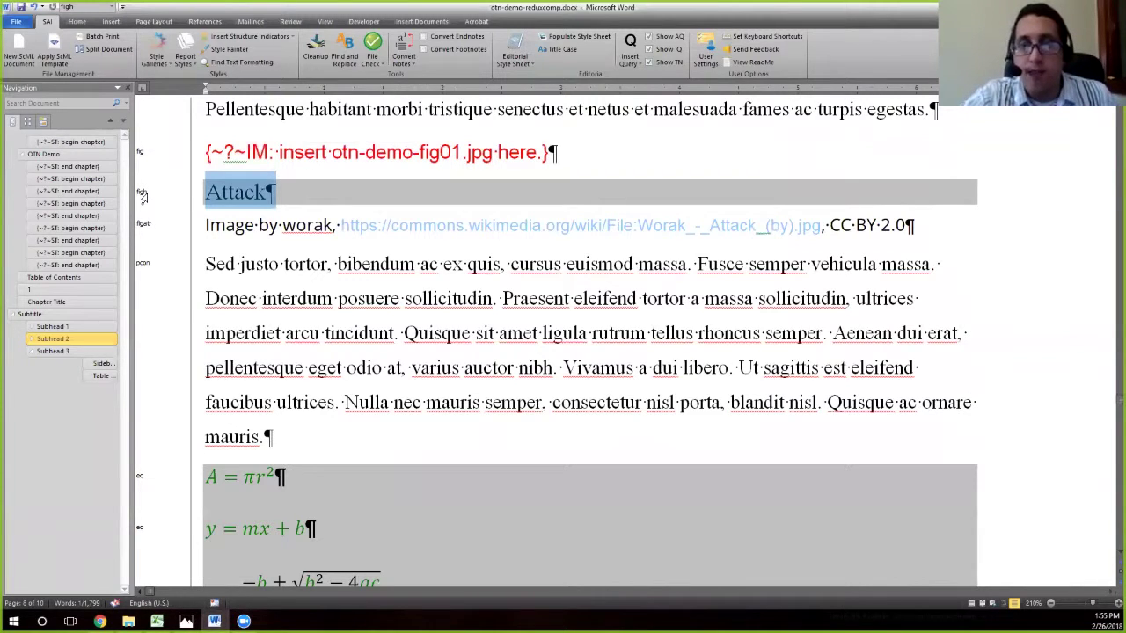
- Check the style of the "Attack" figure head, switch to Chrome and mark the figure heads or captions placement check done
click(223, 196)
drag(207, 196, 277, 194)
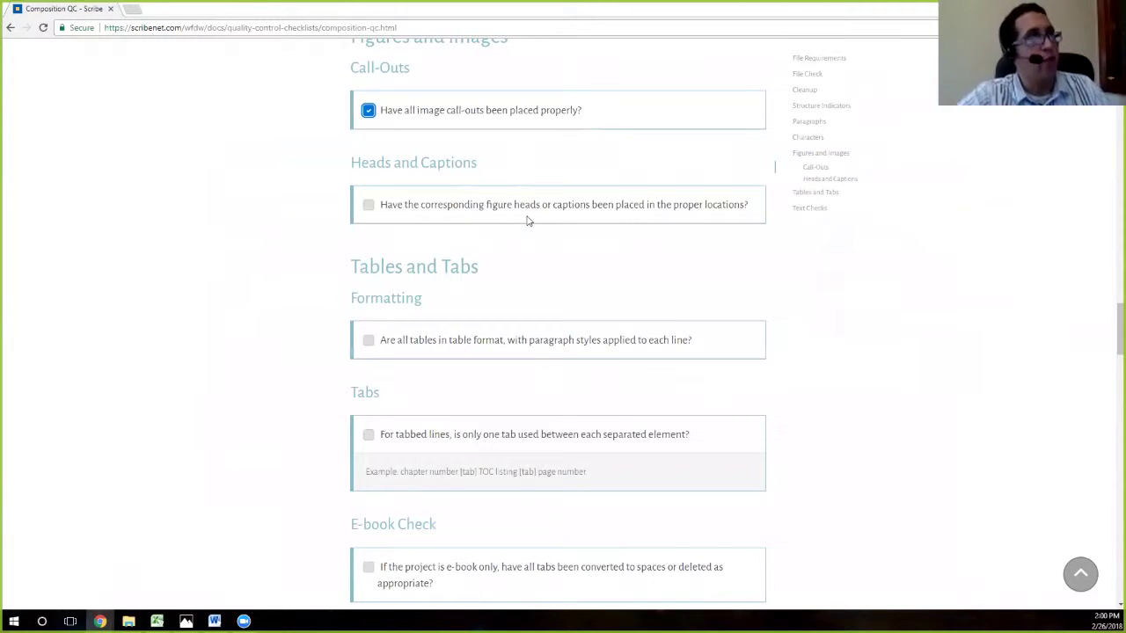
click(369, 207)
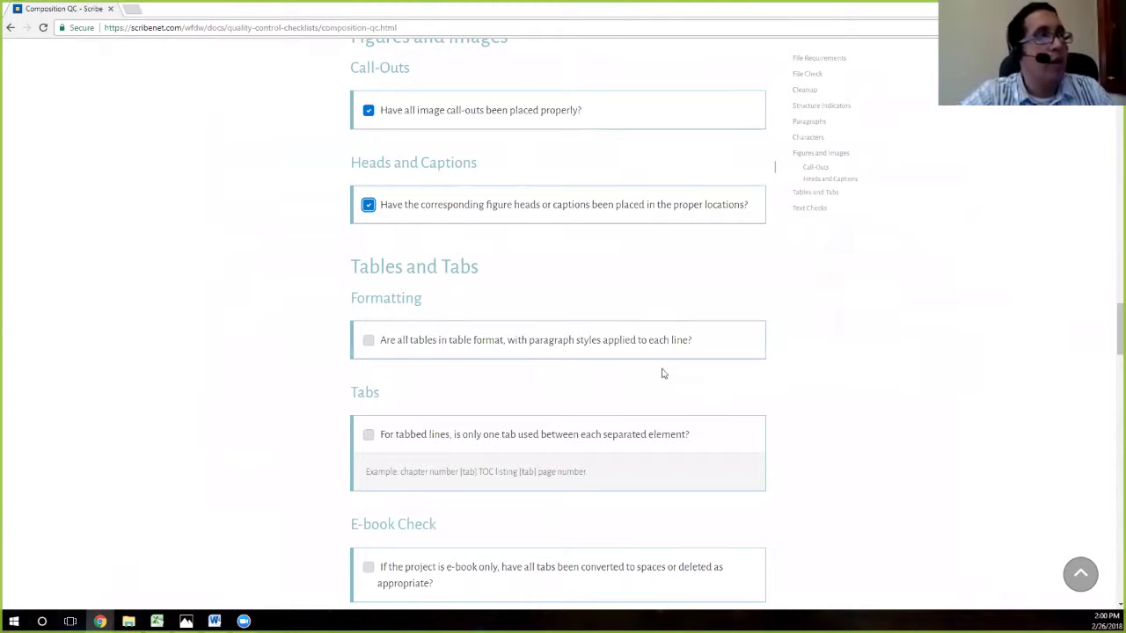
- Read the Tables and Tabs checks, switch to Word and select the cells of Table 1.1 to check that it is in table format
scroll(475, 259, down, 4)
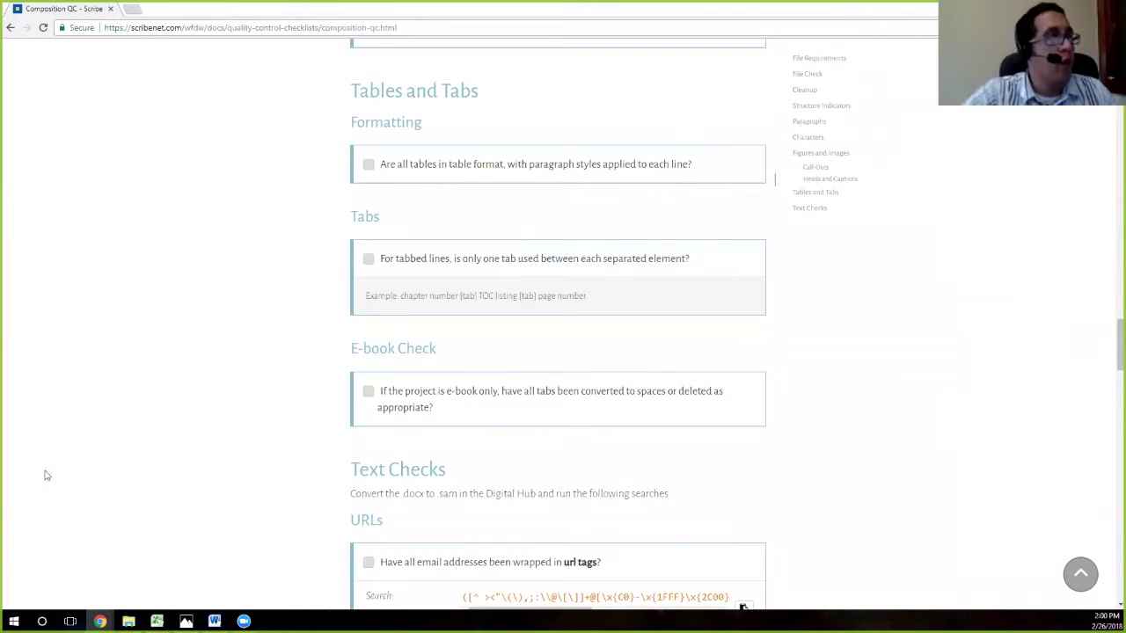
key(alt+Tab)
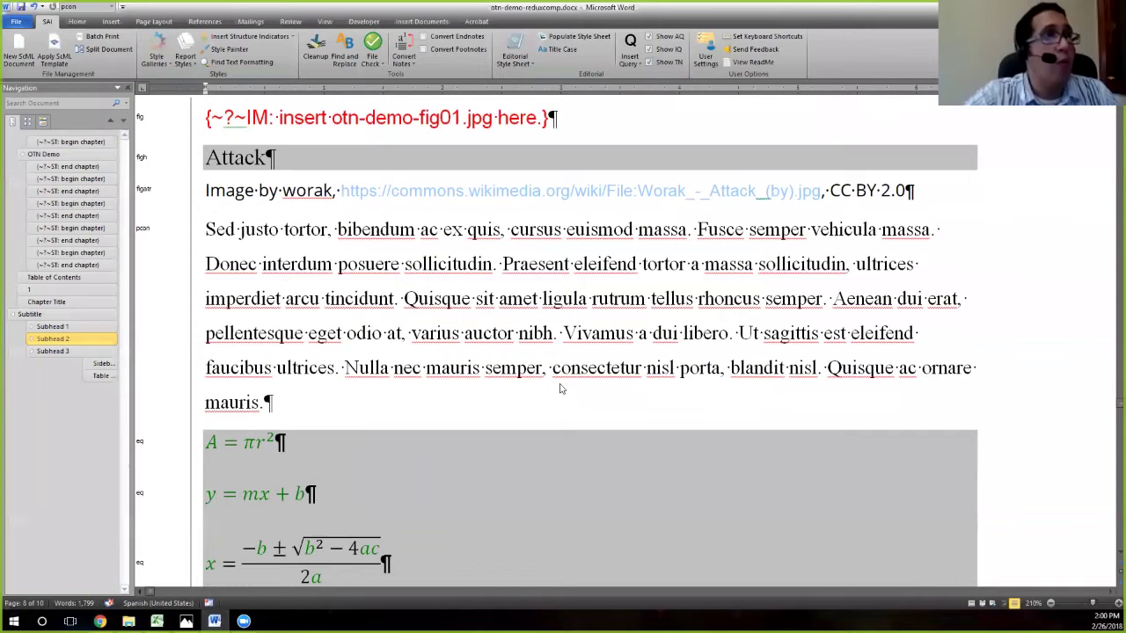
drag(1110, 400, 1110, 530)
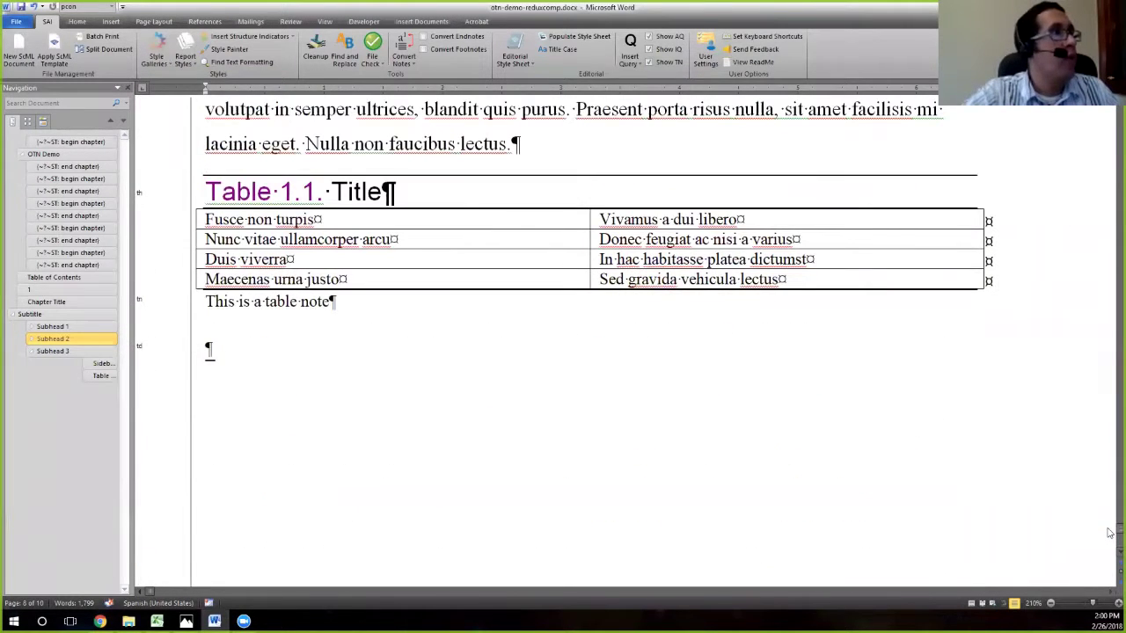
click(225, 219)
drag(343, 219, 703, 279)
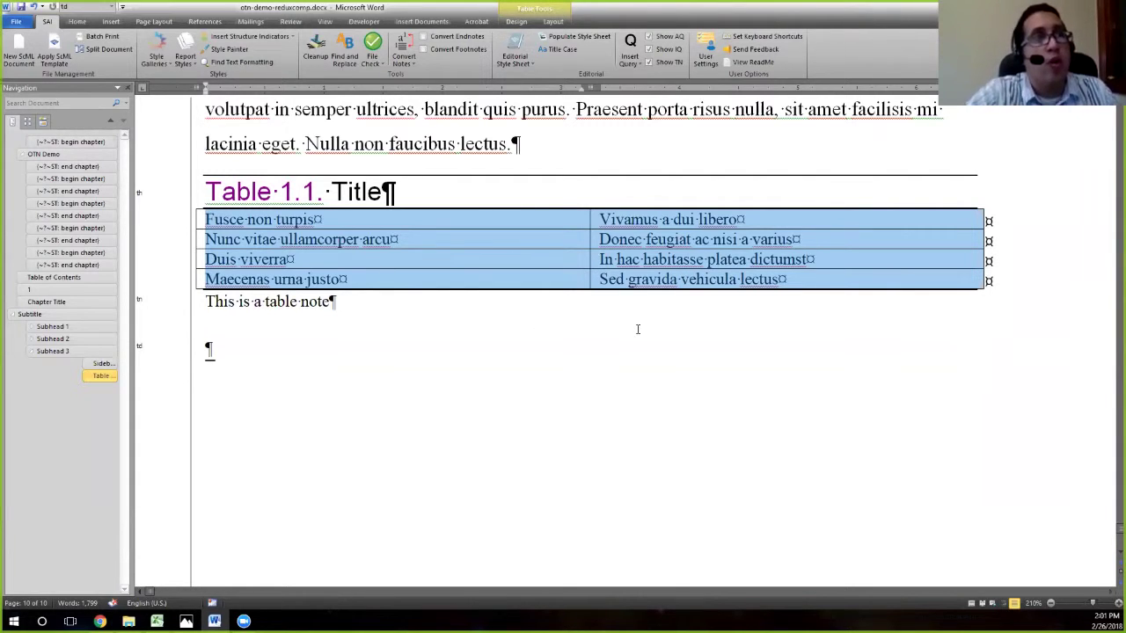
click(622, 241)
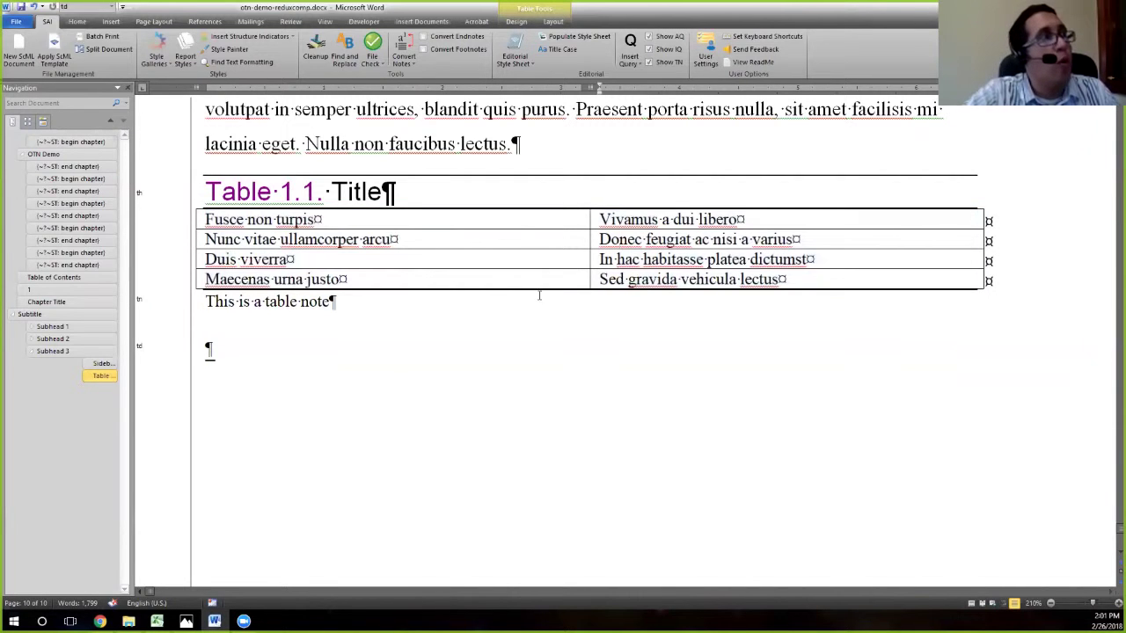
- Switch to the Composition QC checklist in Chrome and mark "Are all tables in table format, with paragraph styles applied to each line?" done
mouse_move(99, 621)
click(170, 580)
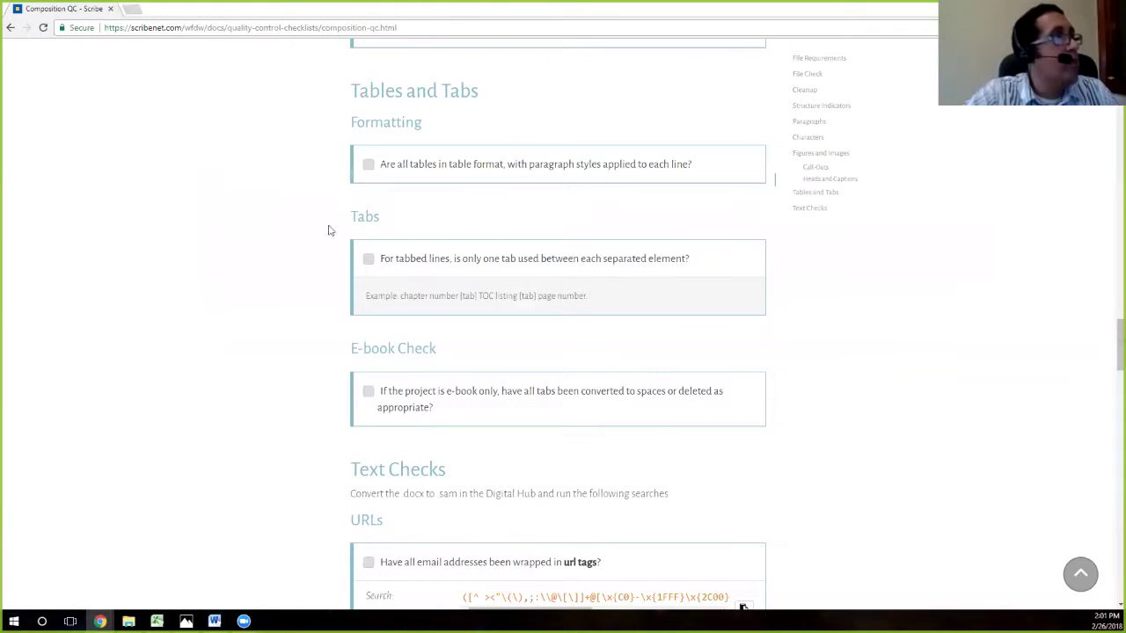
click(367, 166)
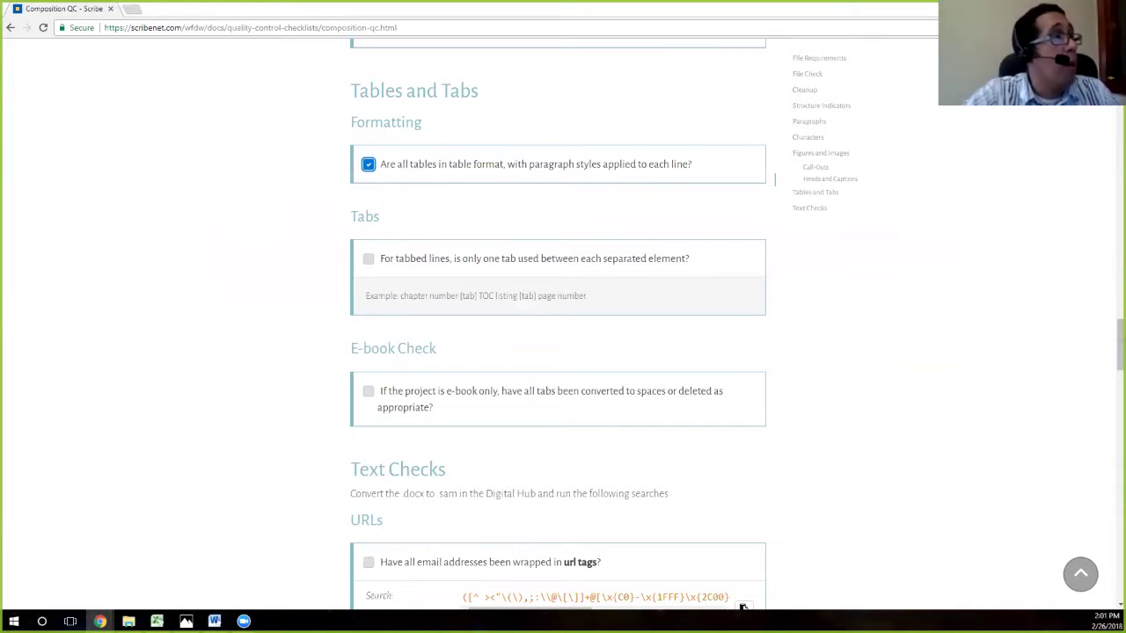
- Switch to Word and place the cursor in individual cells of Table 1.1 to check the paragraph style applied to each
key(alt+Tab)
click(248, 220)
click(269, 219)
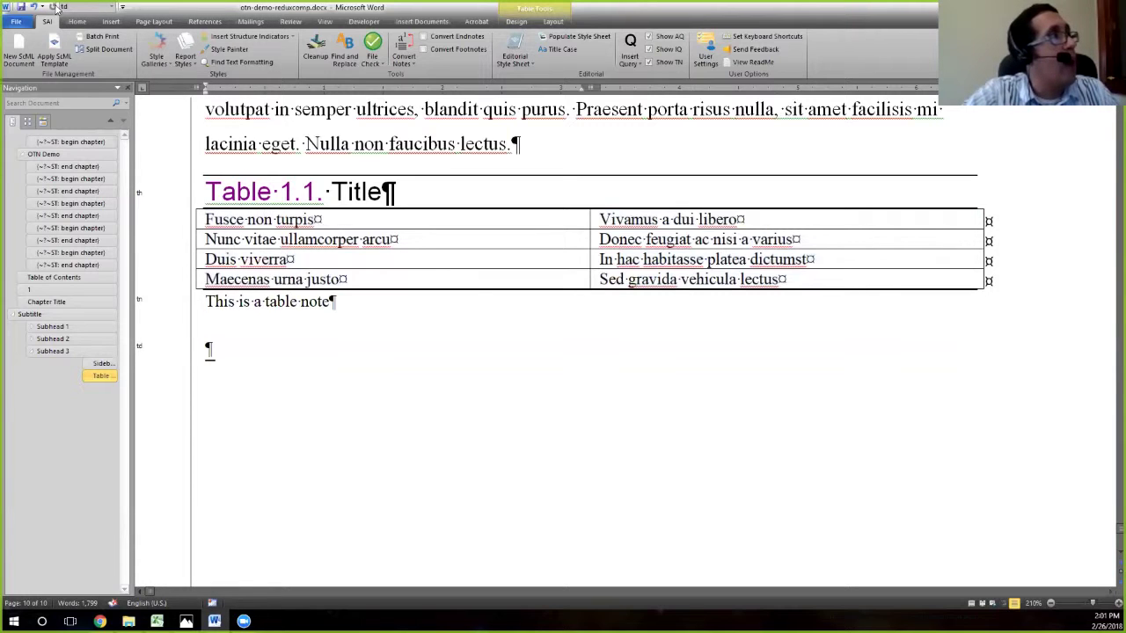
click(248, 278)
click(660, 220)
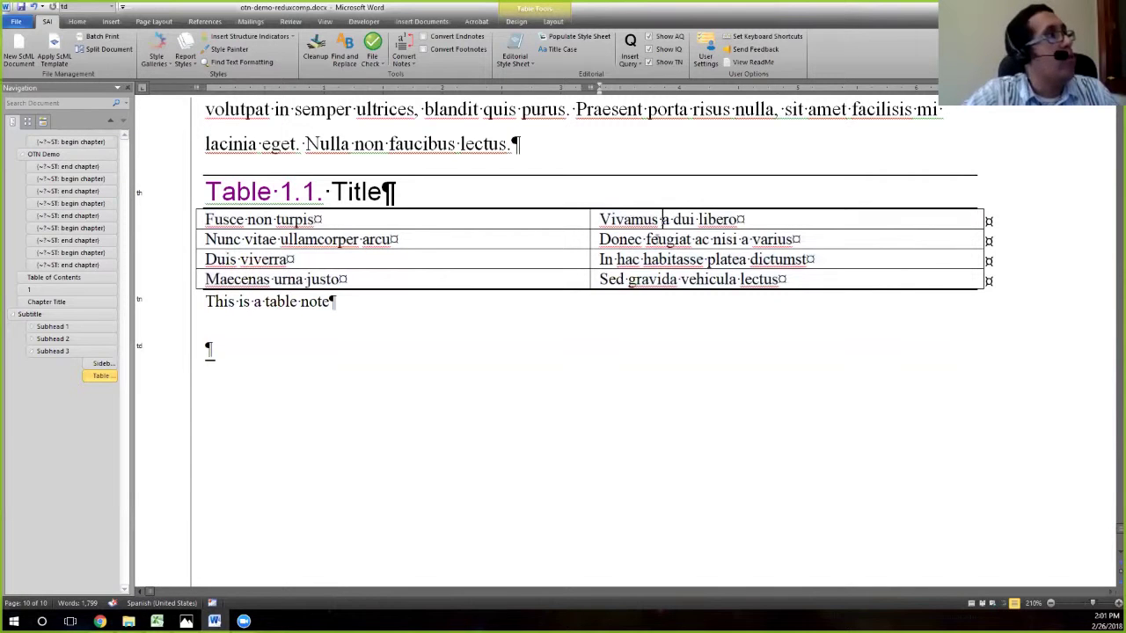
- Read the Tabs check in Chrome, switch to Word and go through every tab in the document by searching for "^t"
key(alt+Tab)
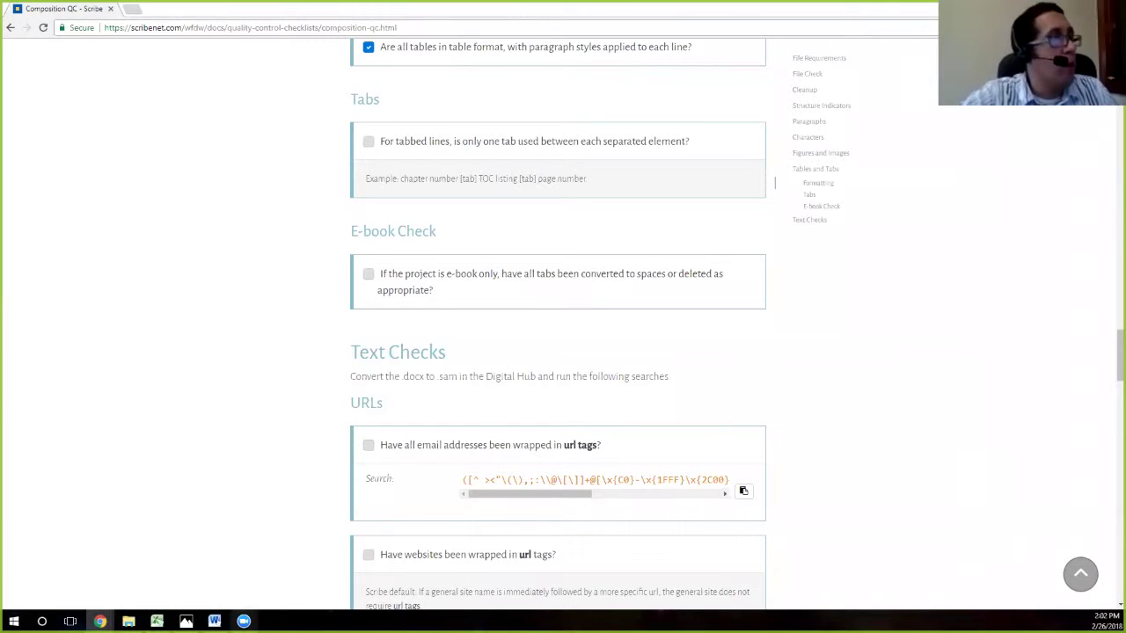
click(214, 621)
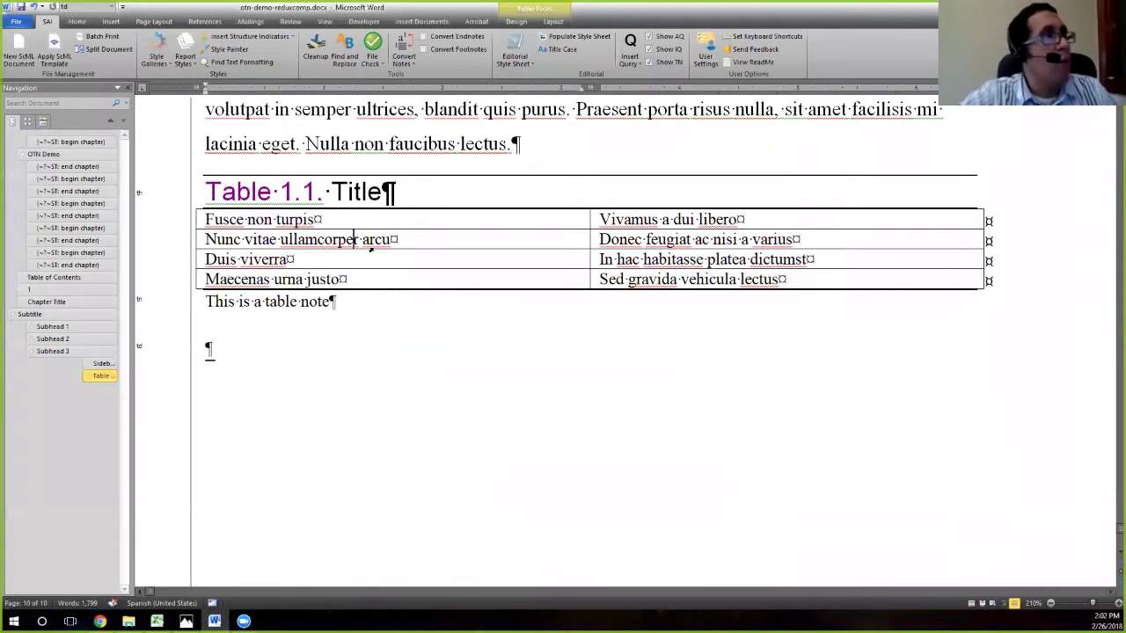
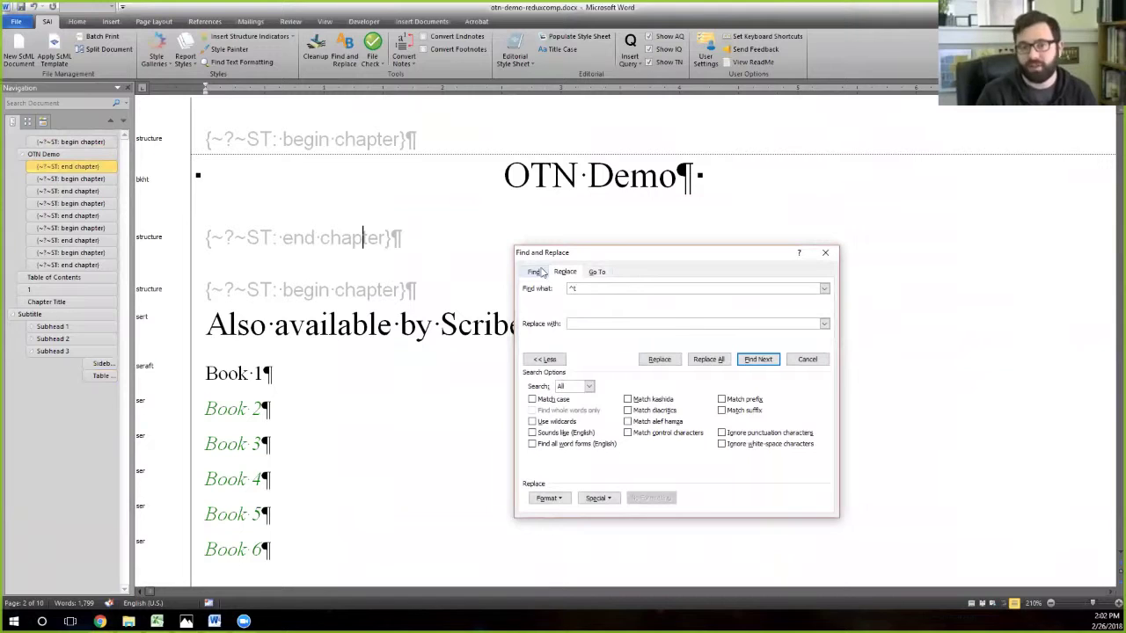
click(541, 269)
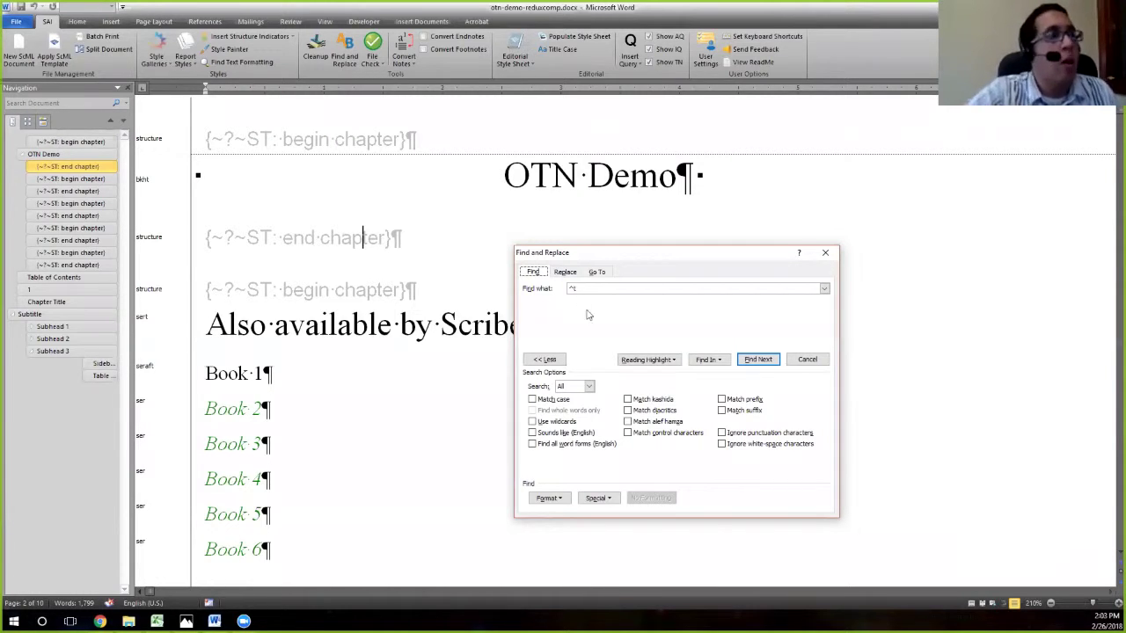
click(758, 359)
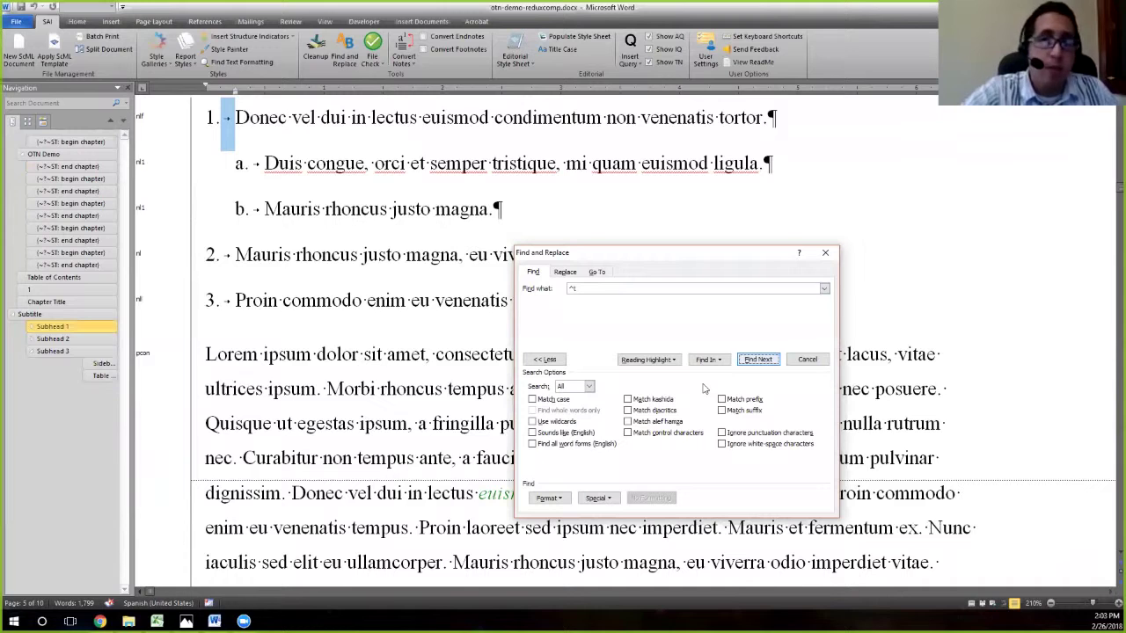
key(Return)
key(Return)
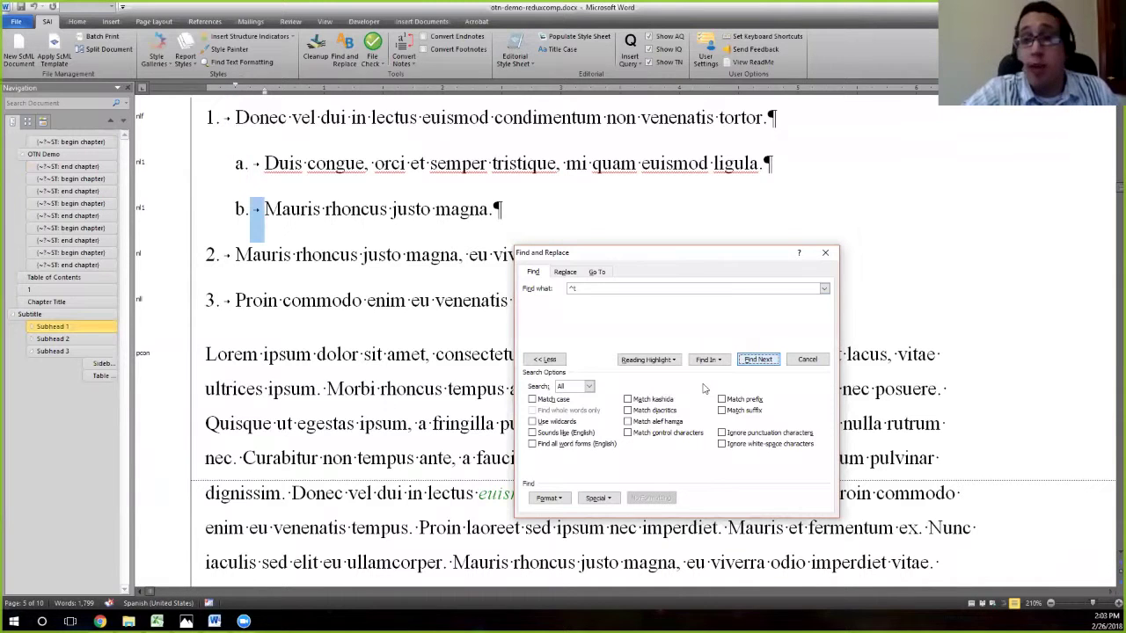
key(Return)
key(Return)
key(Return)
key(Return)
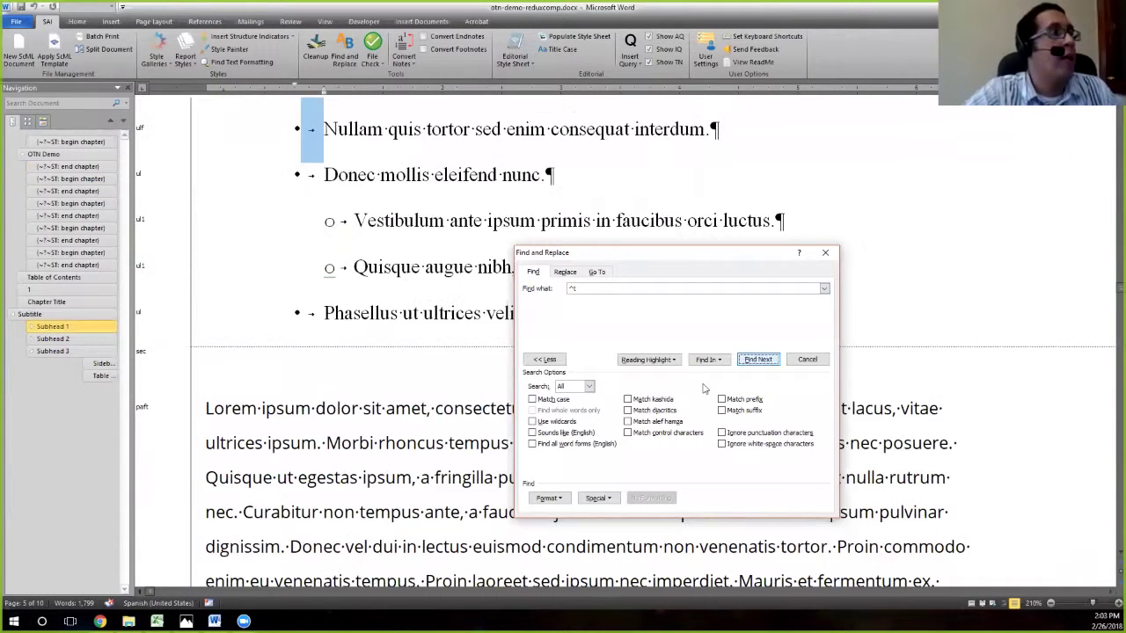
key(Return)
key(Return)
key(Return)
key(Return)
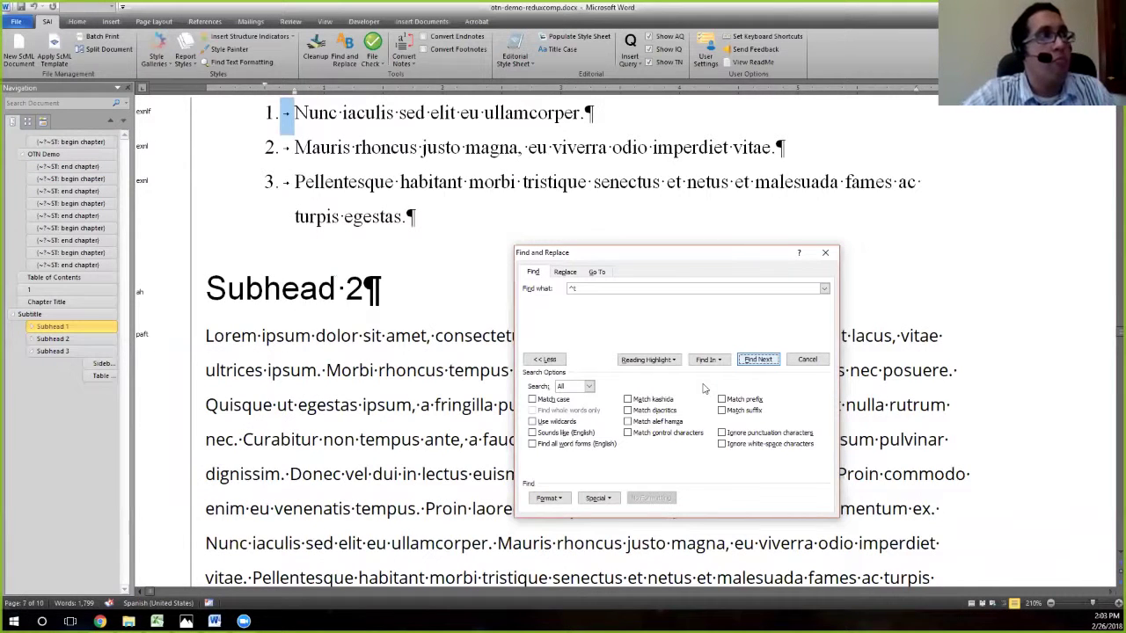
key(Return)
key(Return)
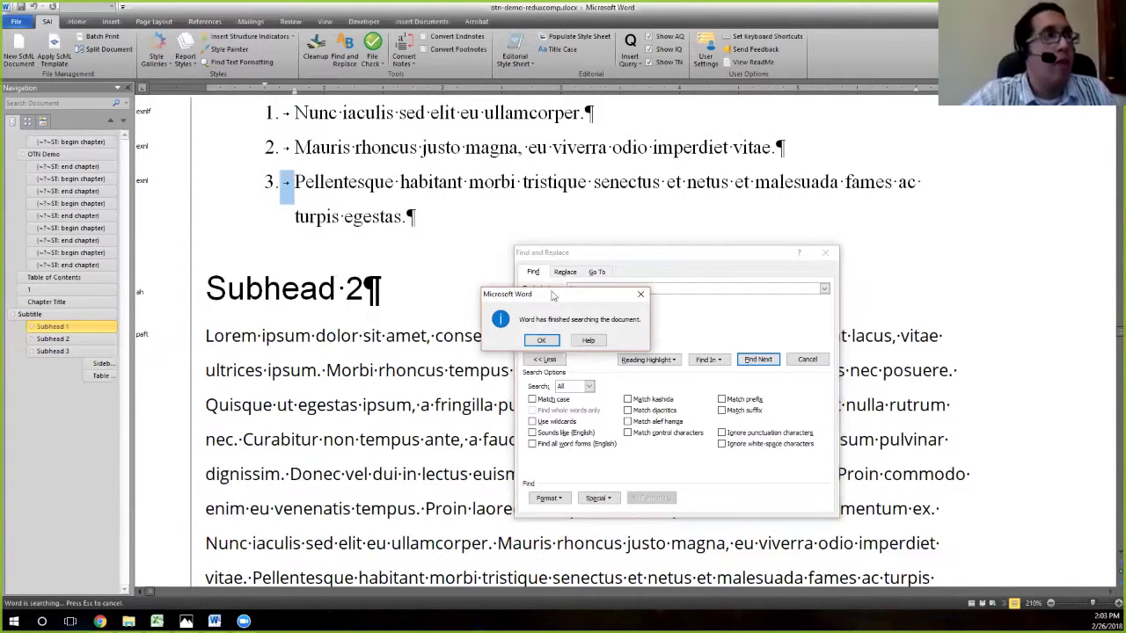
click(542, 341)
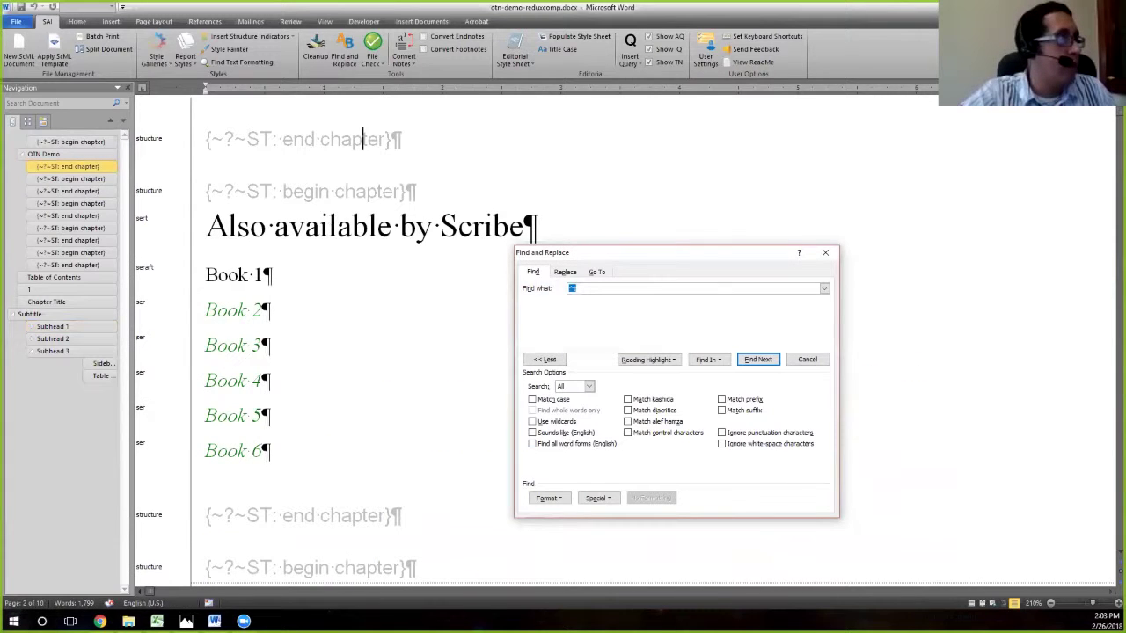
- Switch to the checklist in Chrome, read the tab example, and mark the Tabs and E-book Check items done
click(99, 621)
click(198, 567)
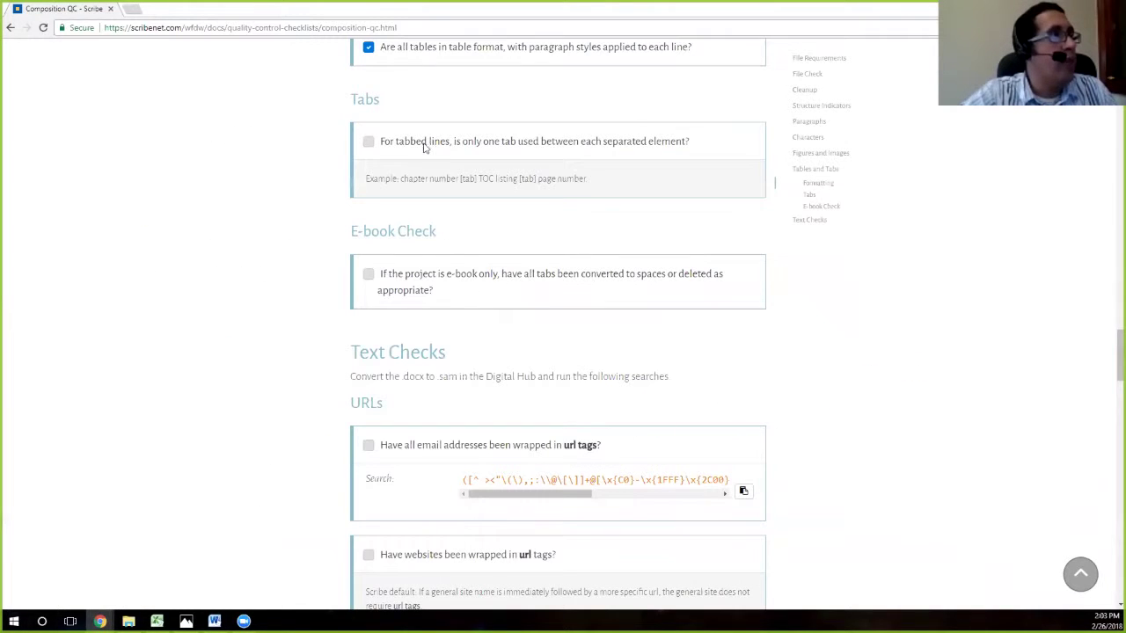
drag(364, 179, 593, 179)
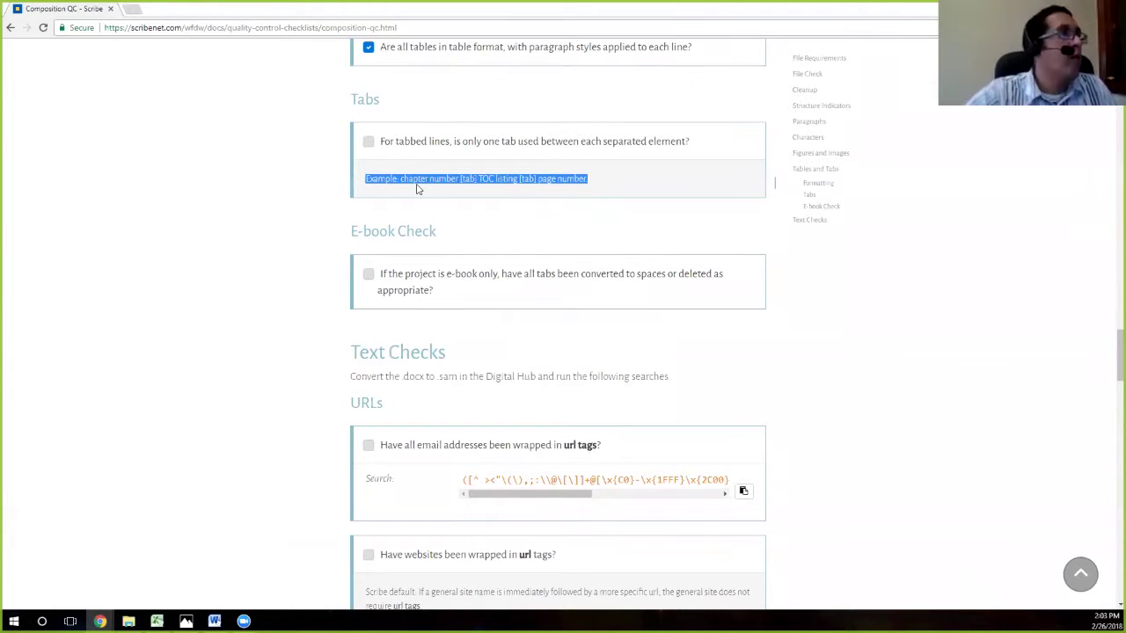
click(369, 142)
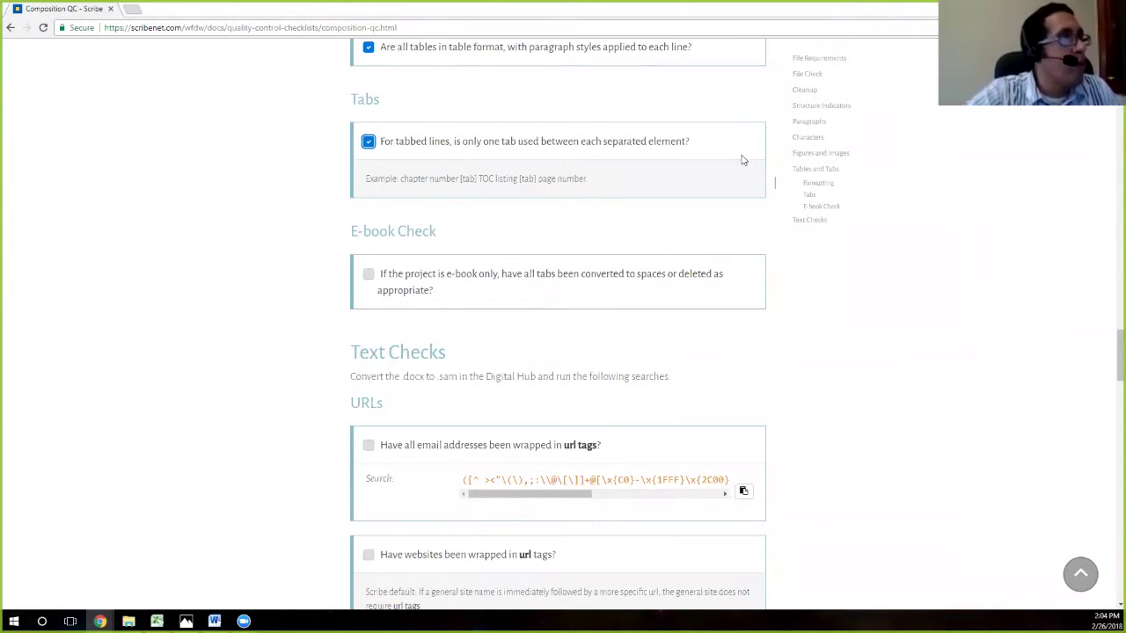
scroll(402, 206, down, 1)
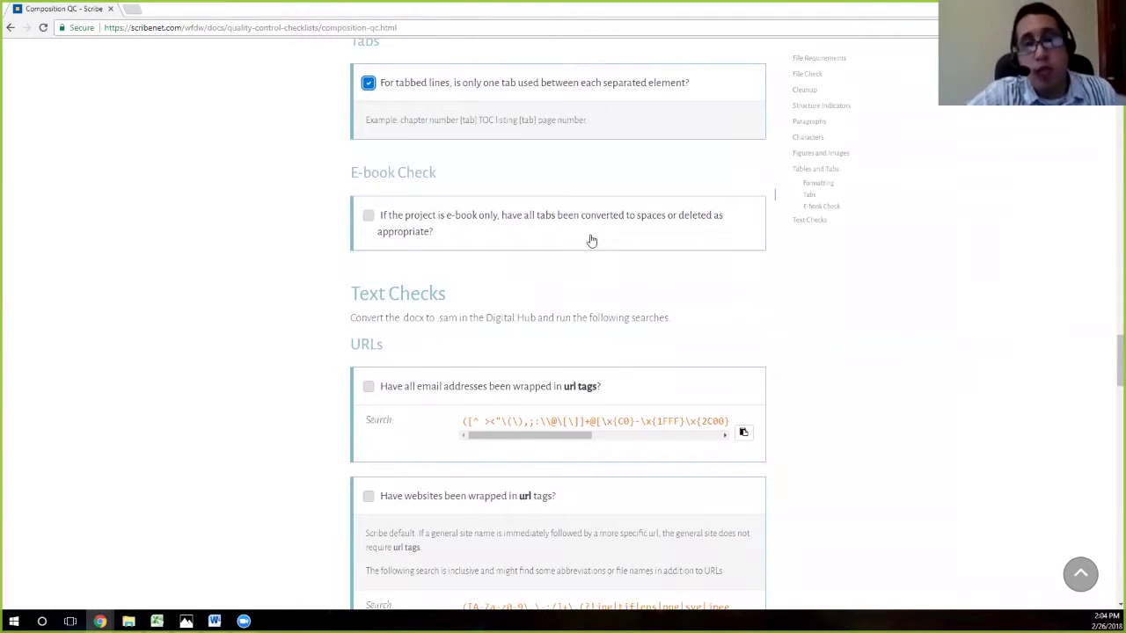
click(368, 217)
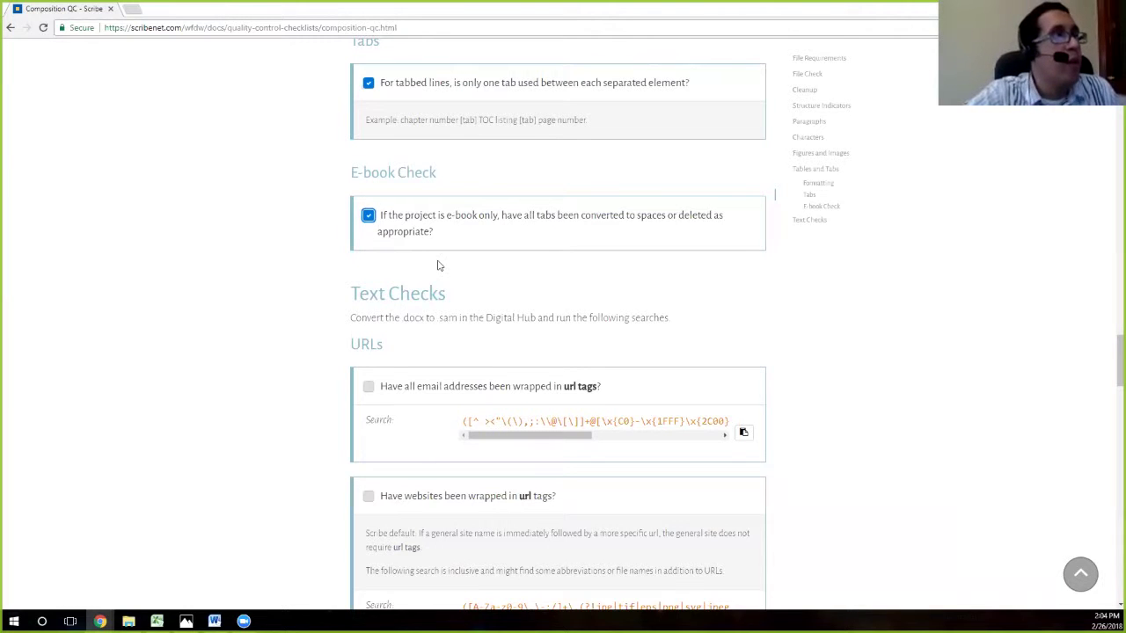
- Read the Text Checks section and its instruction on converting the .docx to .sam in the Digital Hub
scroll(437, 264, down, 2)
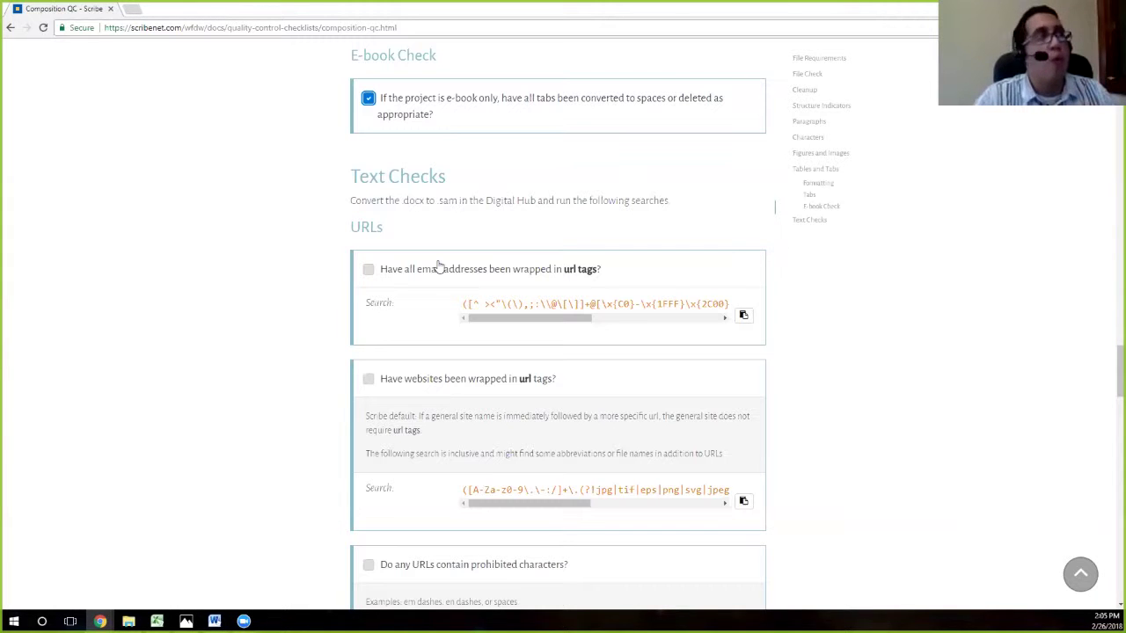
drag(350, 177, 463, 180)
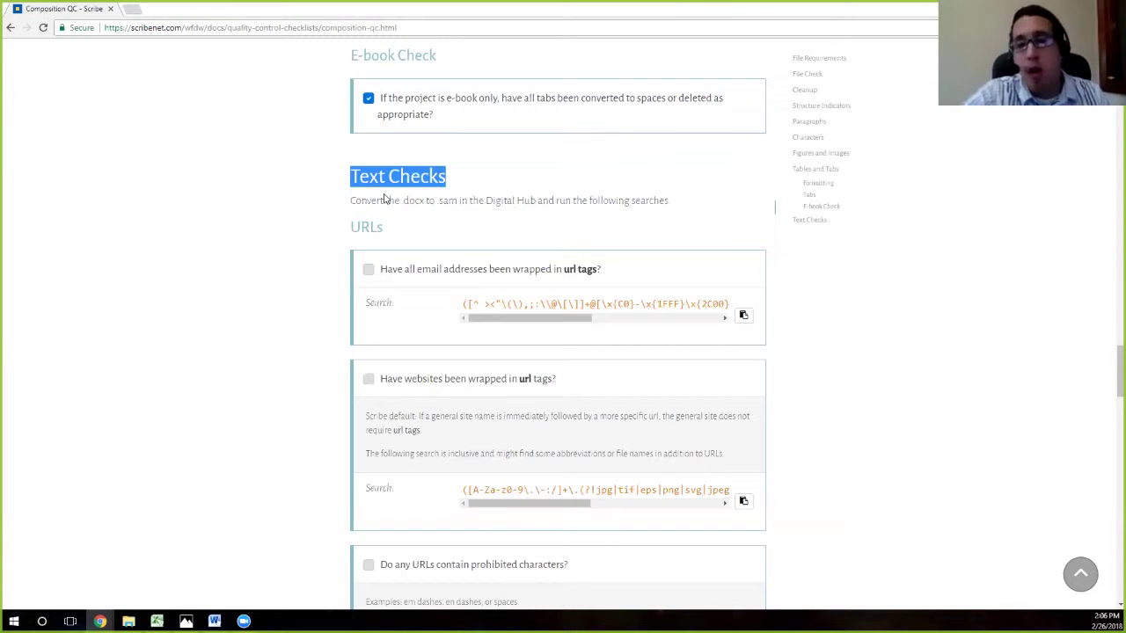
drag(351, 201, 618, 202)
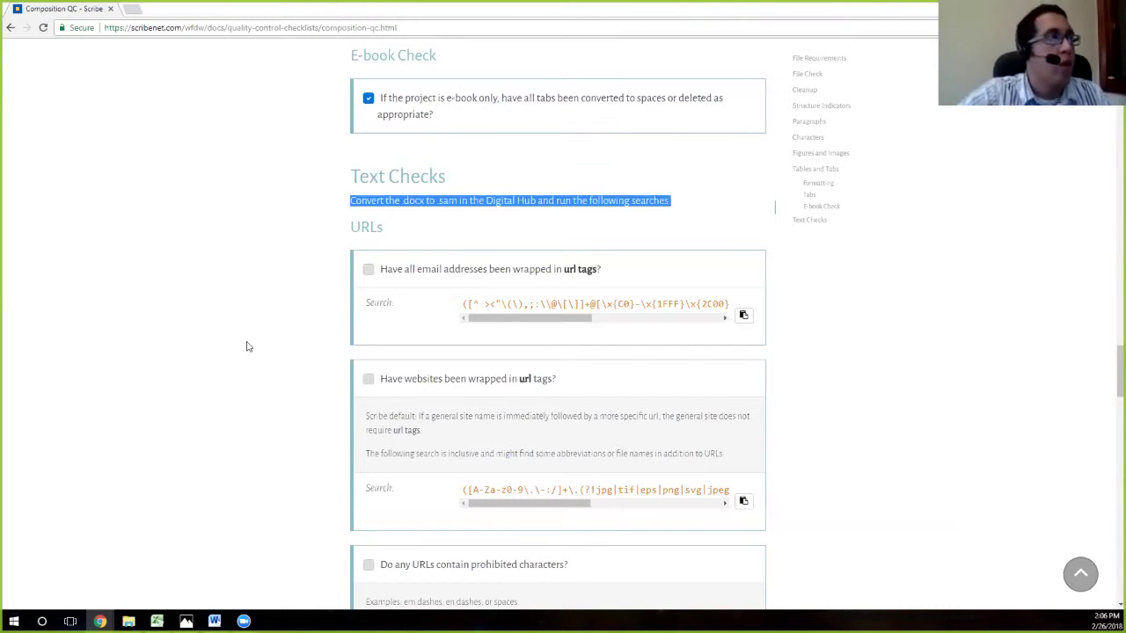
- Switch to Word, dismiss Find and Replace, save otn-demo-reduxcomp.docx, close Word and return to the checklist in Chrome
mouse_move(100, 620)
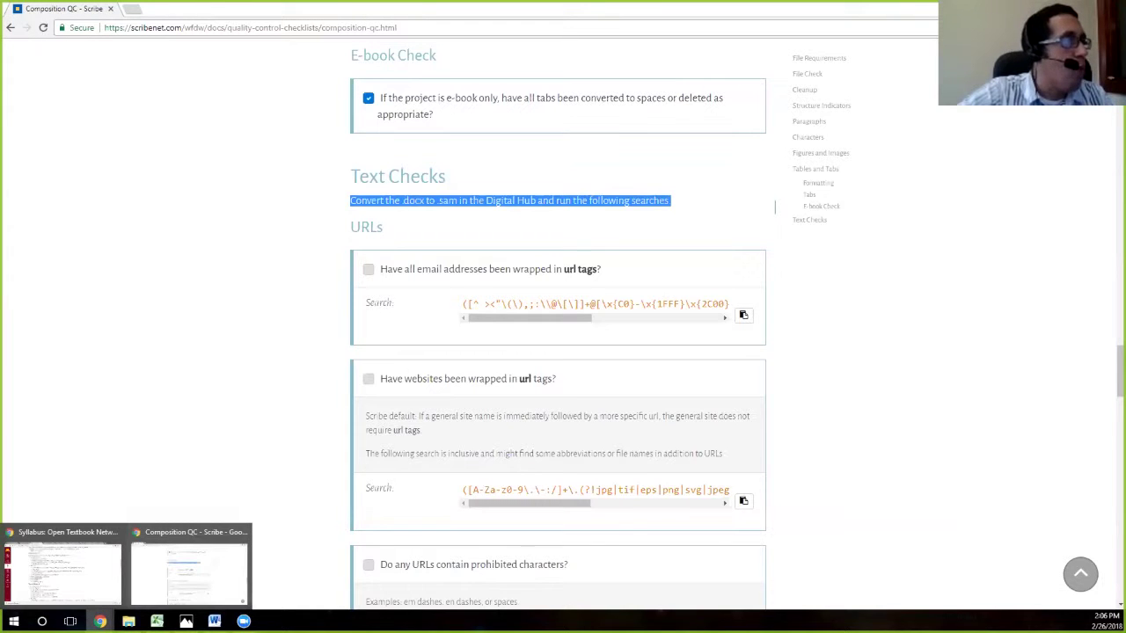
click(214, 621)
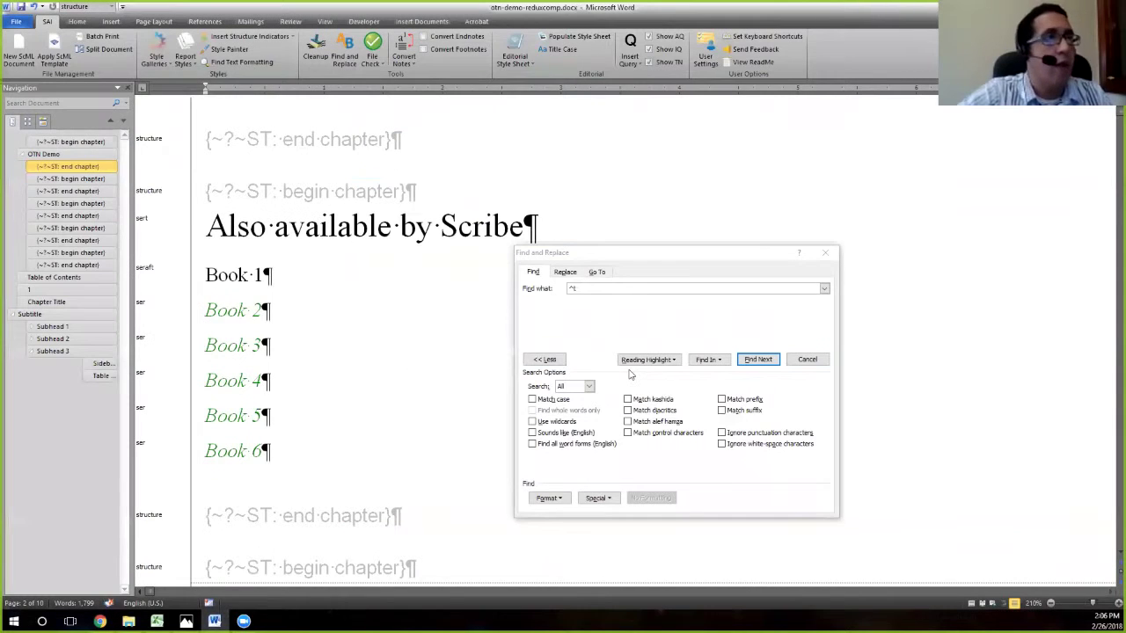
key(Escape)
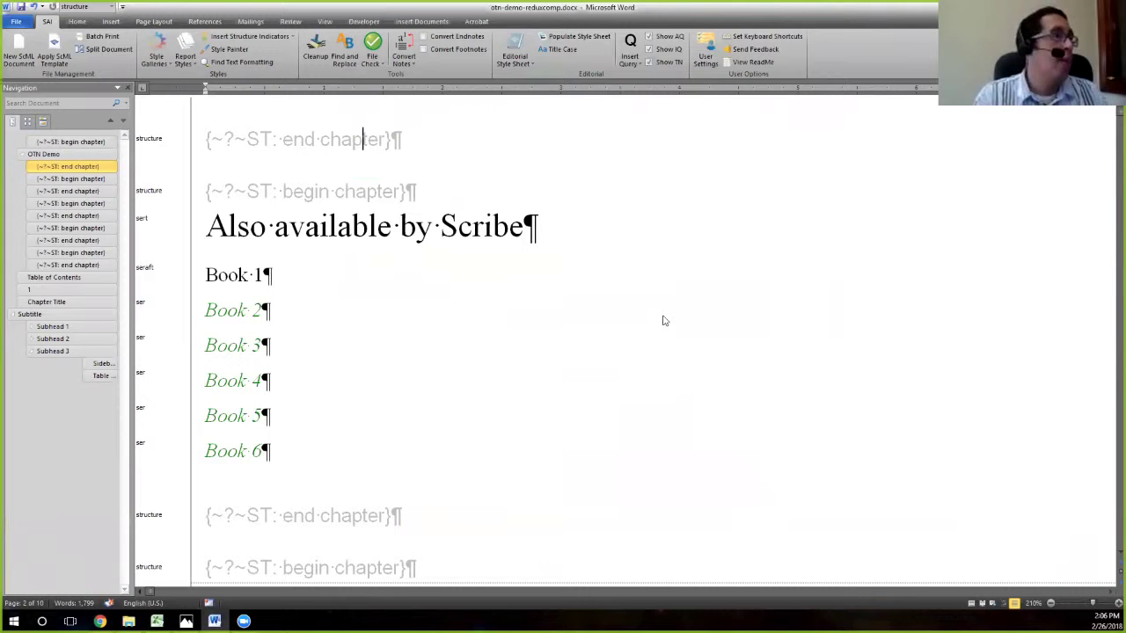
key(ctrl+s)
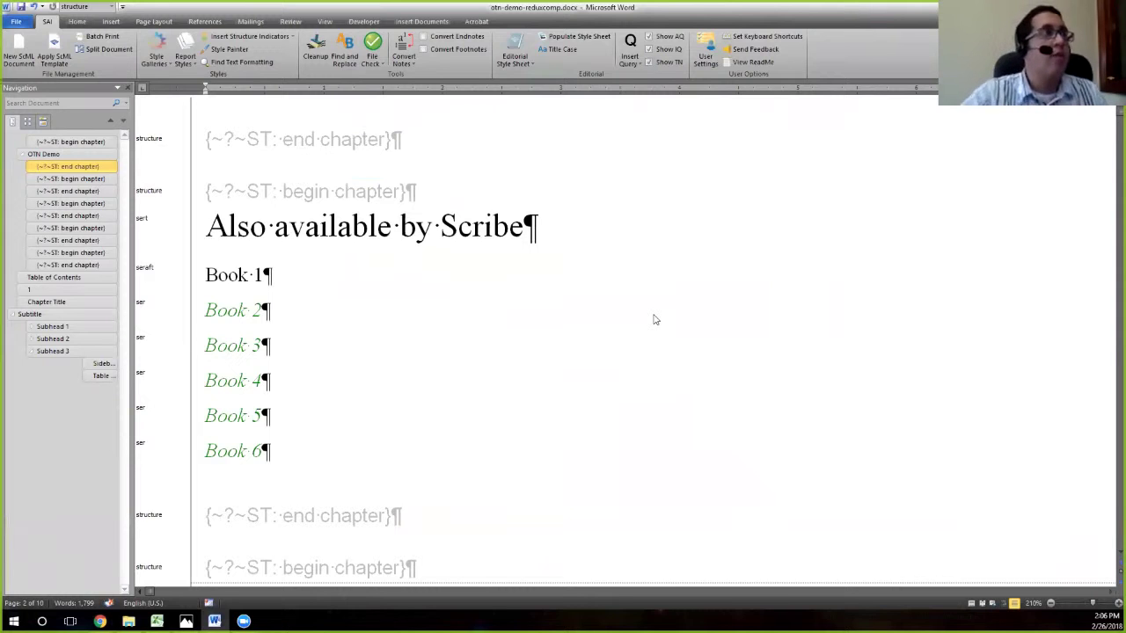
key(alt+Tab)
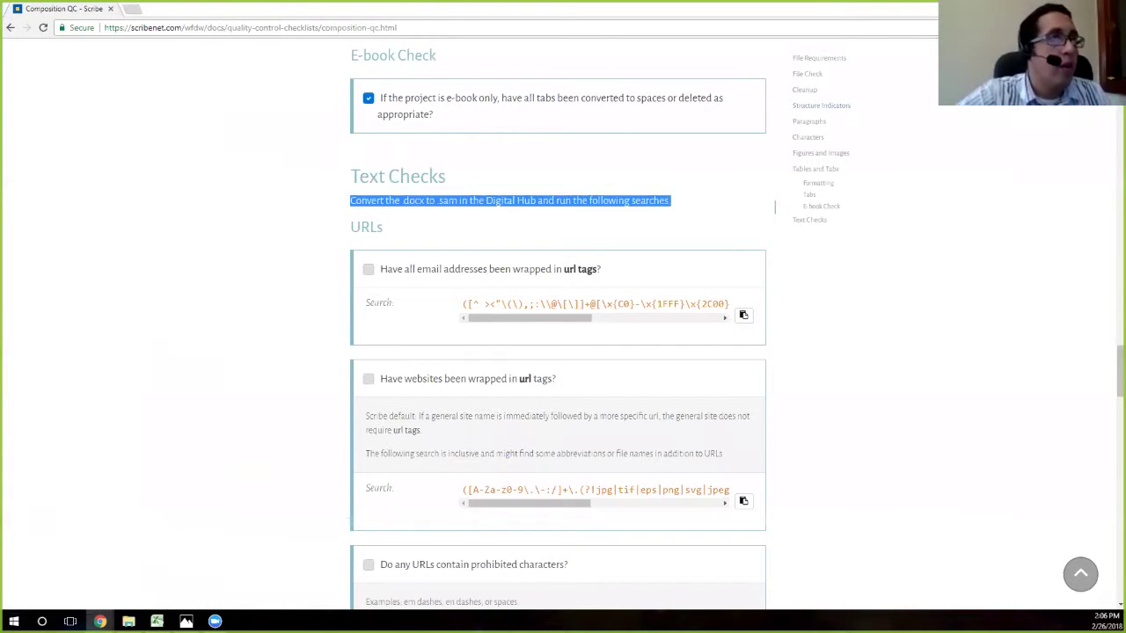
- Open the Digital Hub separately from the Composition QC checklist and open the otn-demo-err project
drag(1119, 369, 1110, 44)
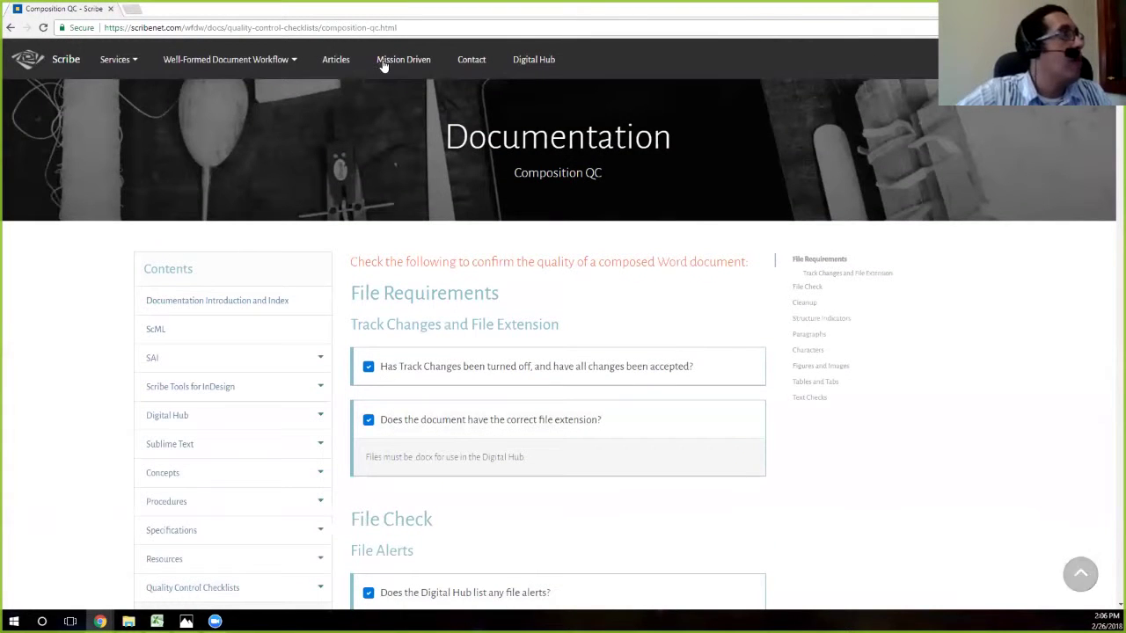
right_click(524, 66)
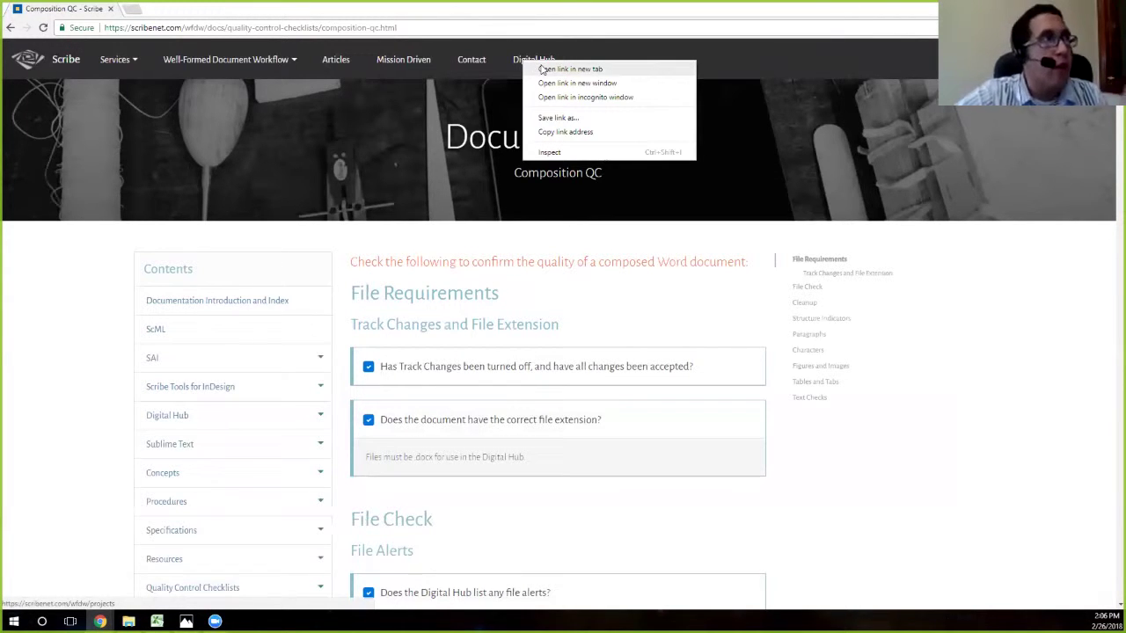
click(542, 70)
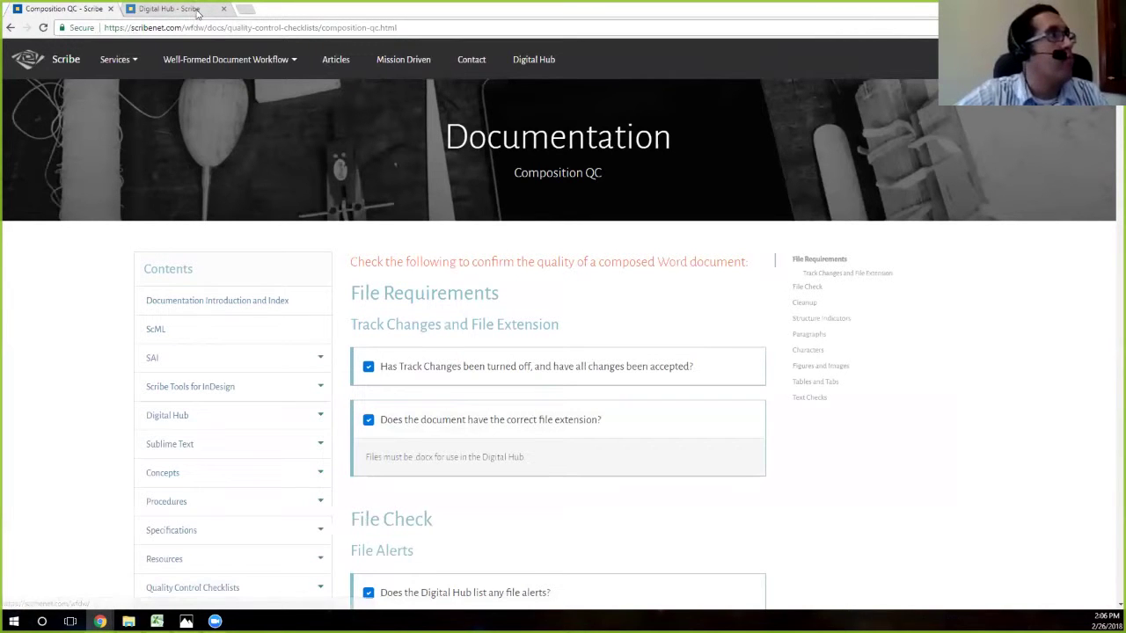
click(197, 11)
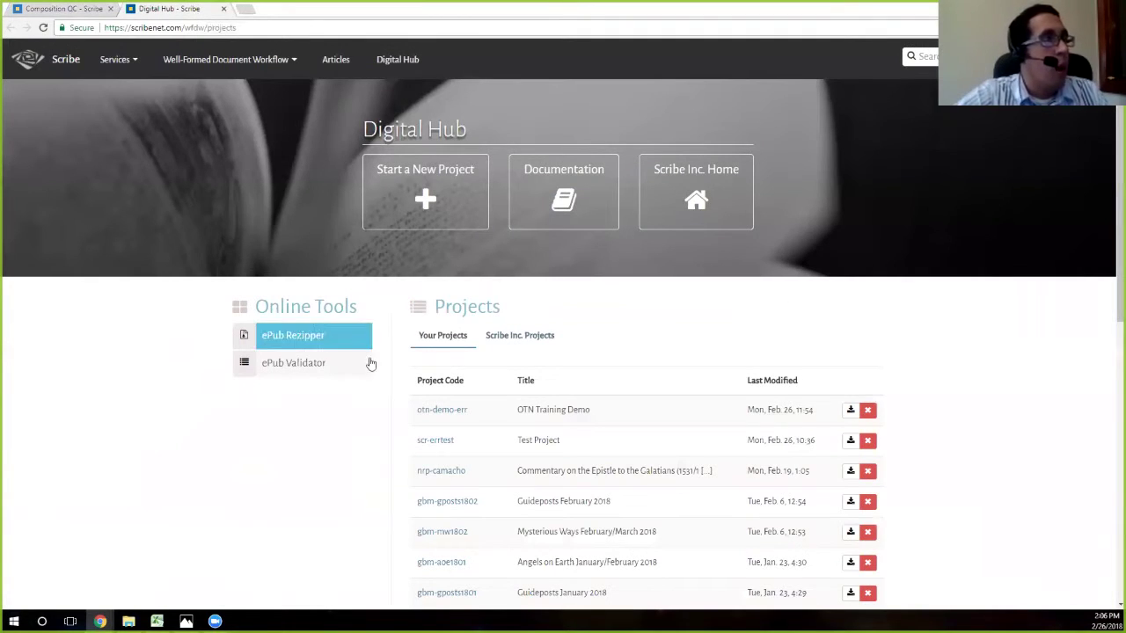
click(401, 394)
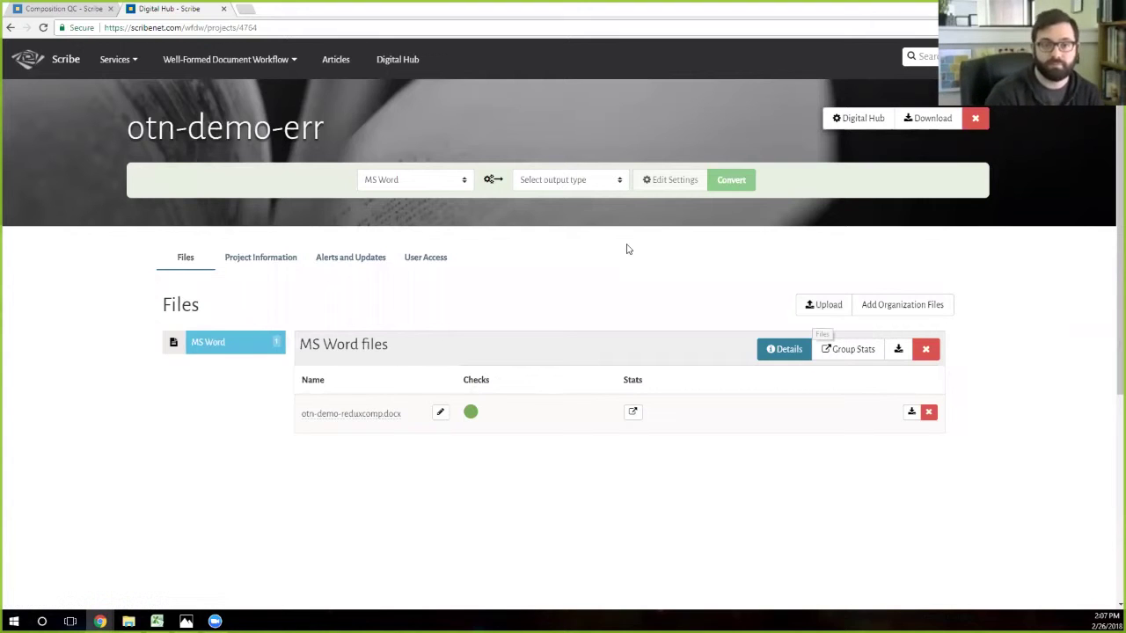
- Upload otn-demo-reduxcomp.docx from the otn-comp folder to the otn-demo-err project
key(Return)
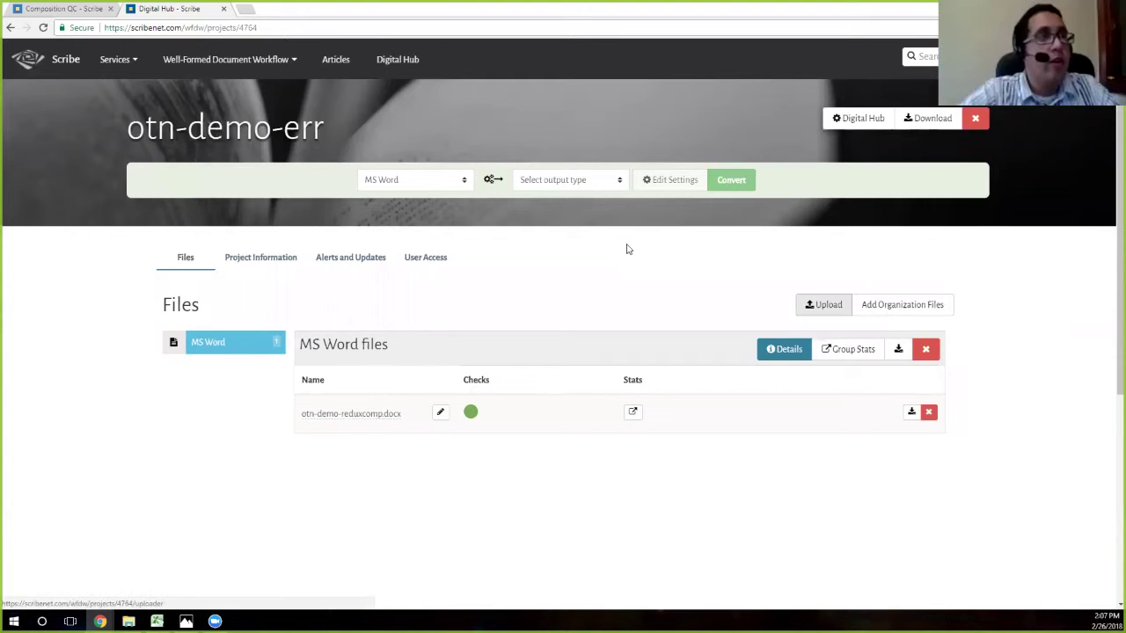
click(396, 355)
click(343, 104)
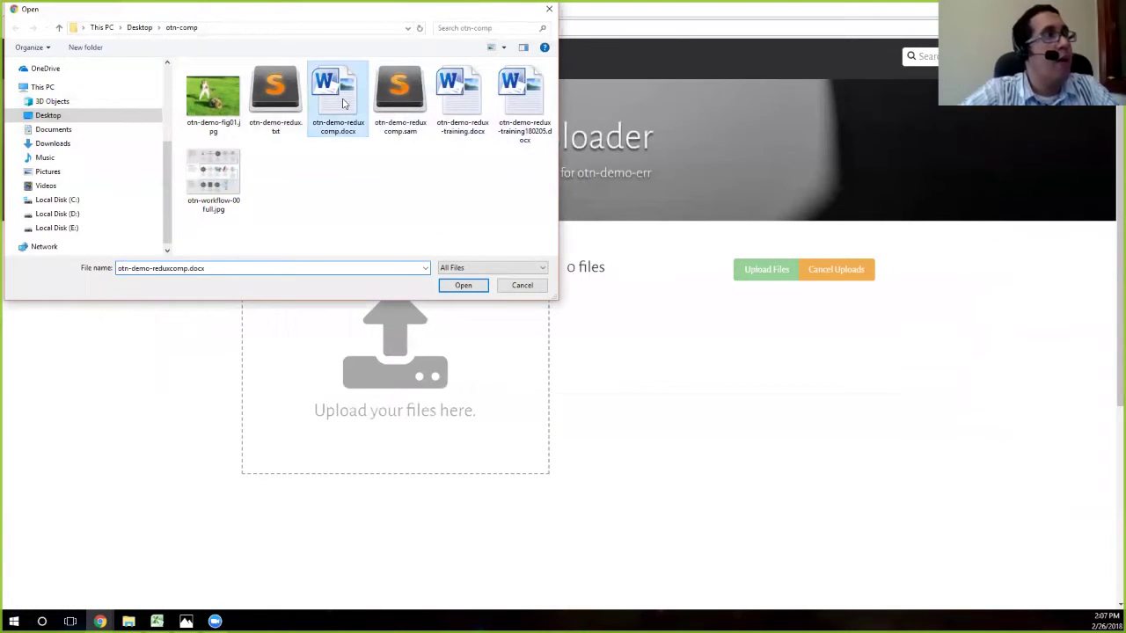
click(463, 286)
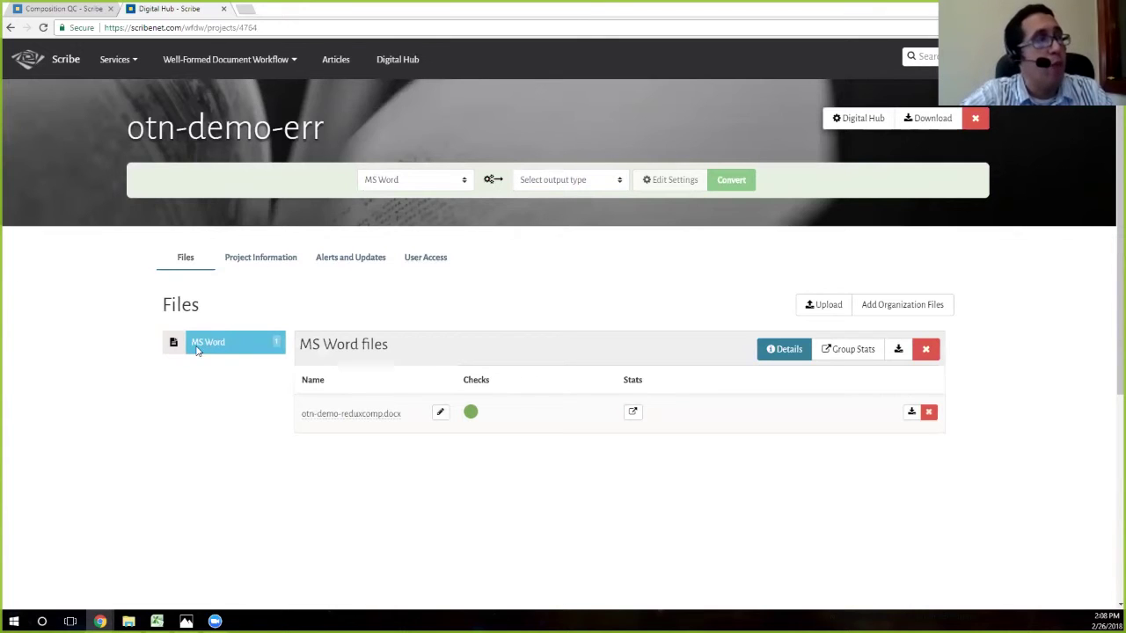
- Convert the project's MS Word file to sam and view the file checks for otn-demo-reduxcomp.sam
click(391, 182)
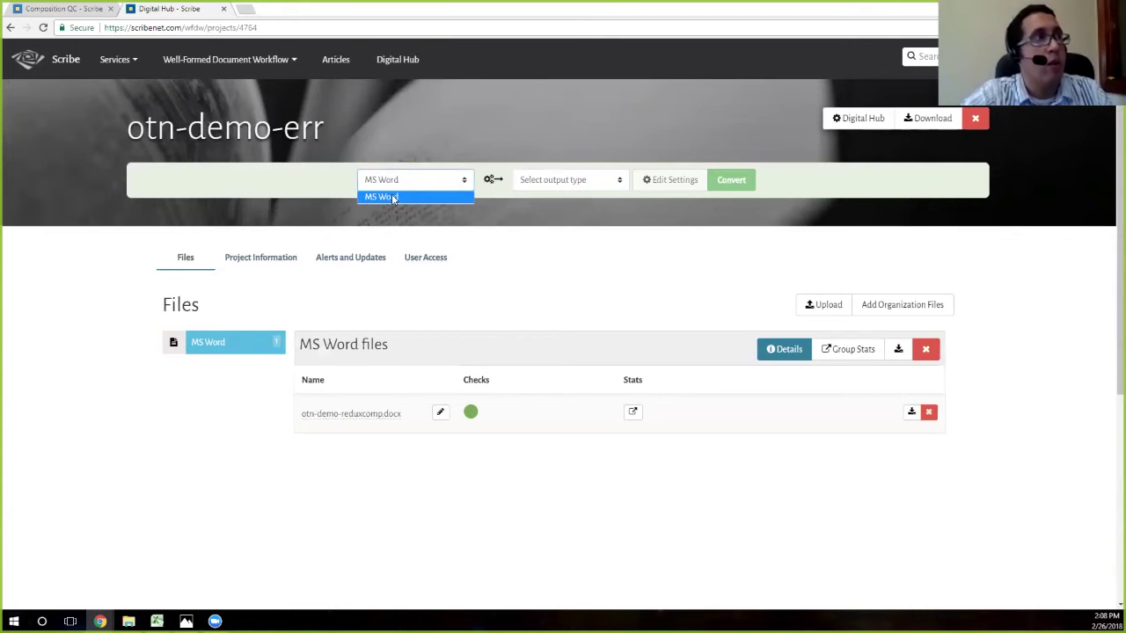
click(392, 198)
click(531, 184)
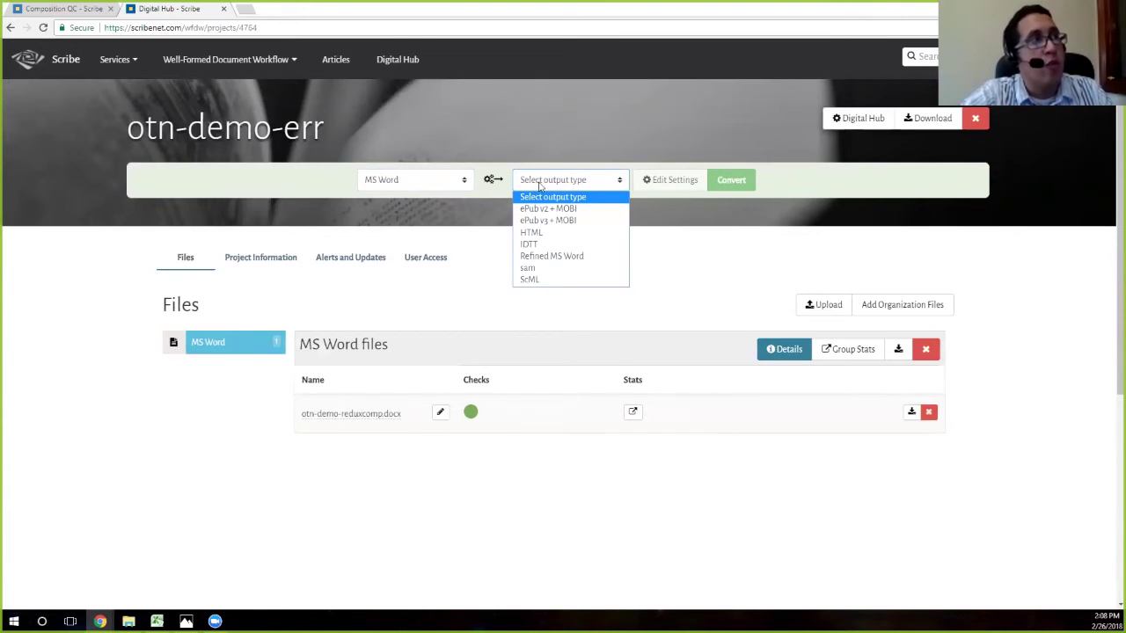
click(546, 268)
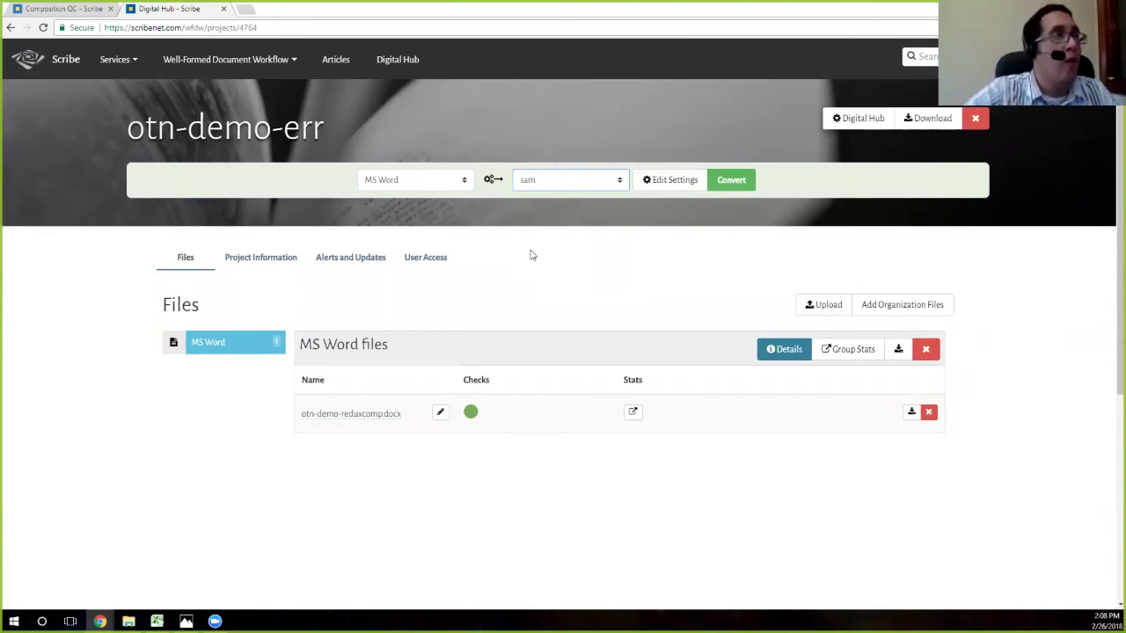
click(675, 189)
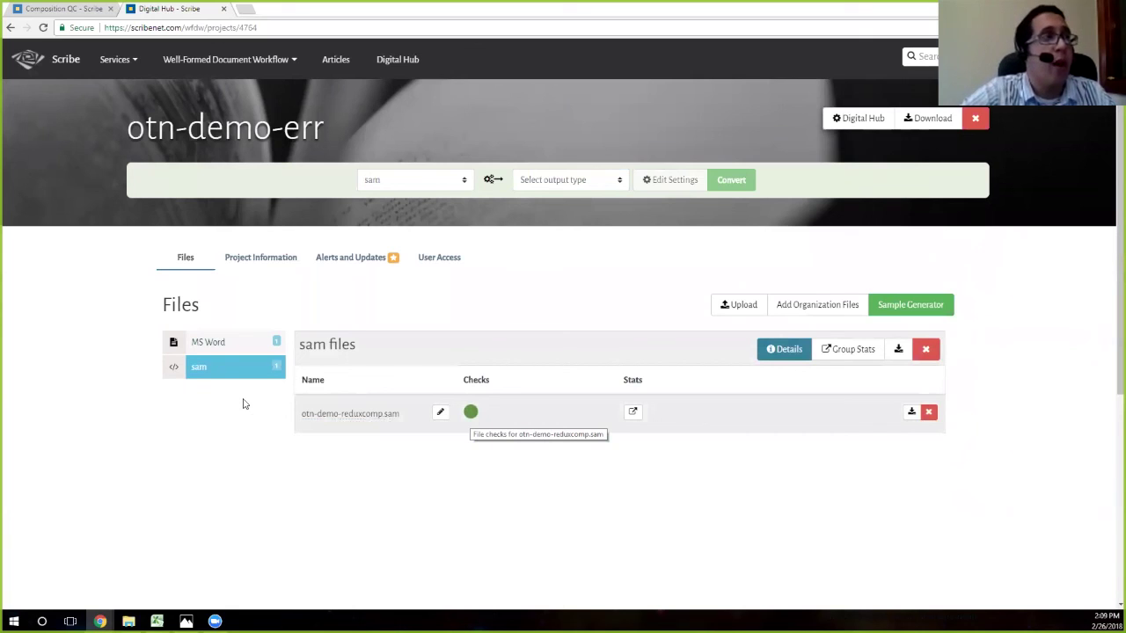
click(470, 411)
key(Escape)
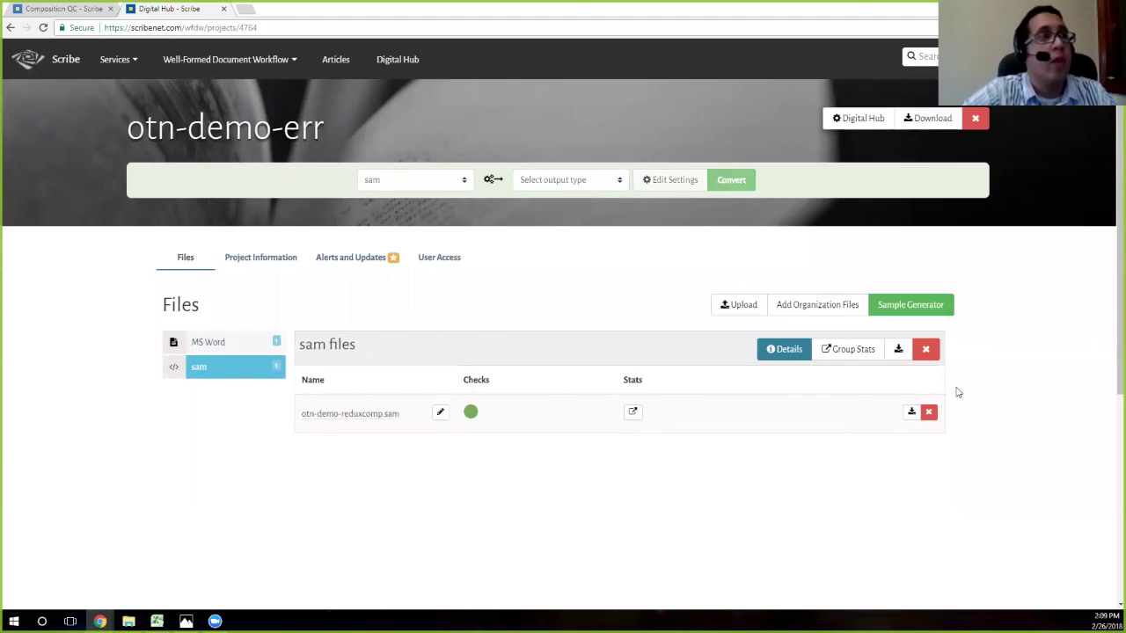